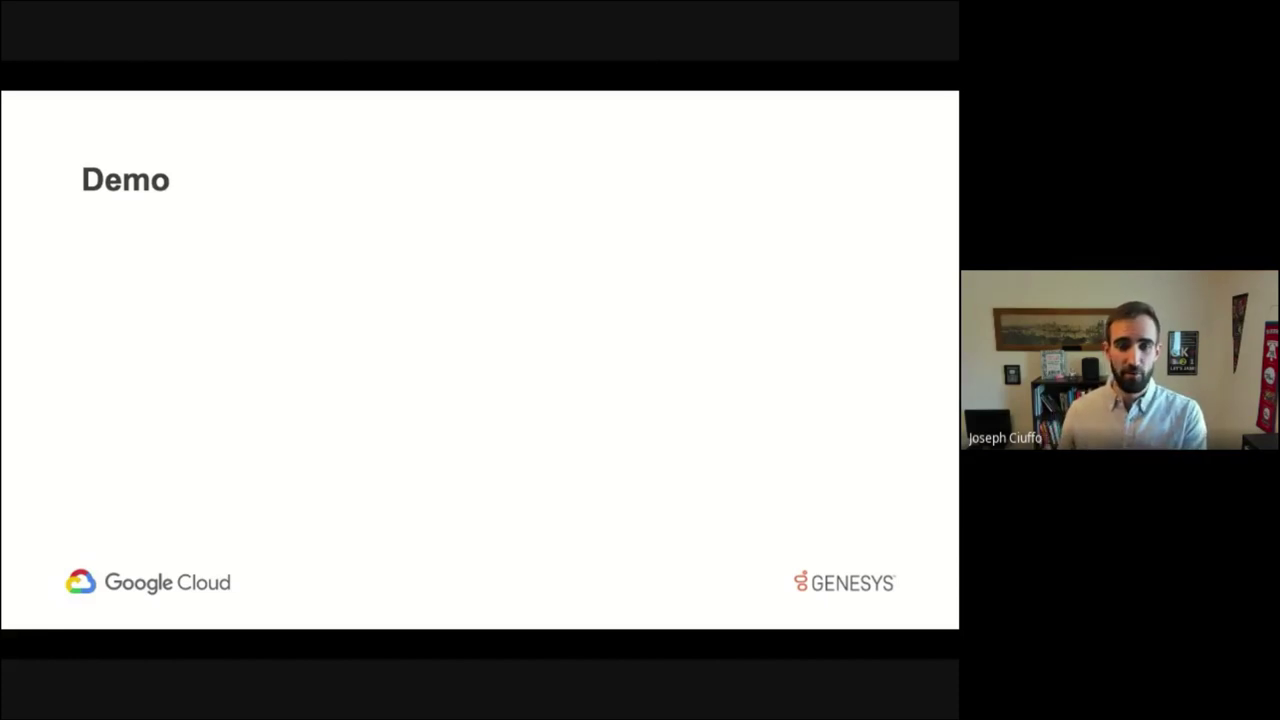
Step: Switch the shared screen from the Demo slide to the Runner Up Tech website
key(alt+Tab)
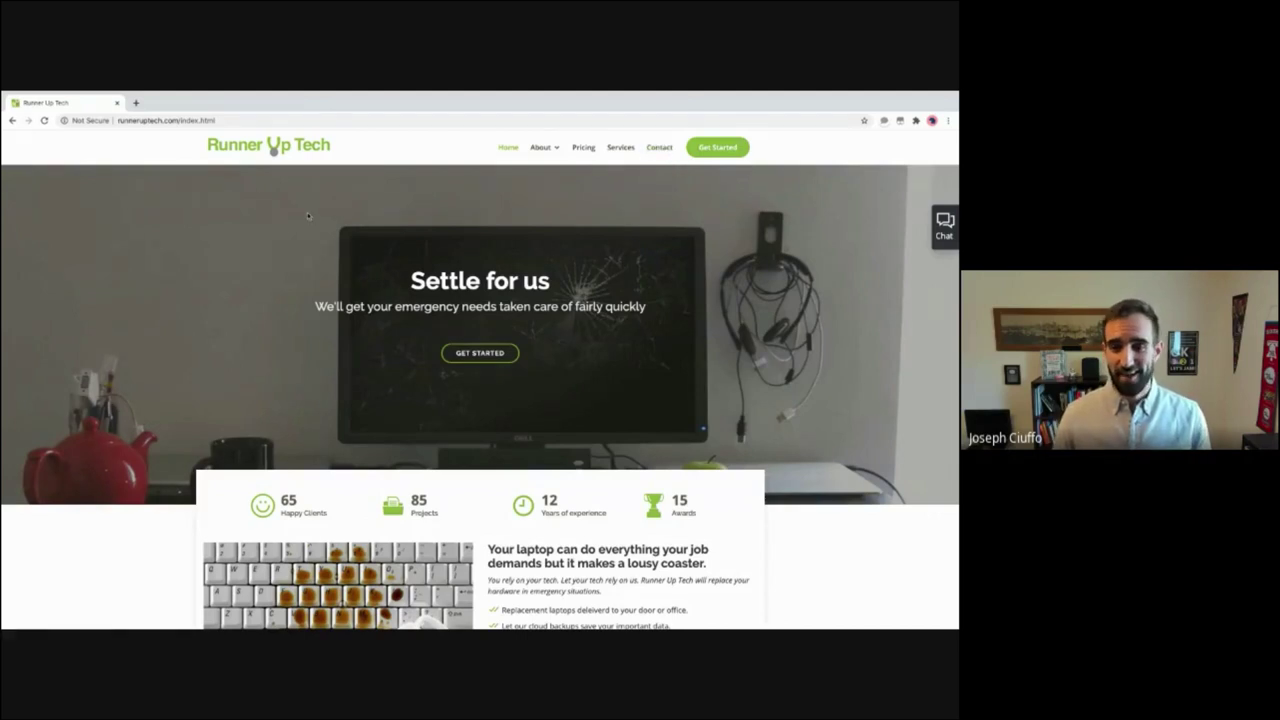
Step: Tour the Runner Up Tech home and Contact pages, then move to the Genesys Cloud window
scroll(320, 307, down, 3)
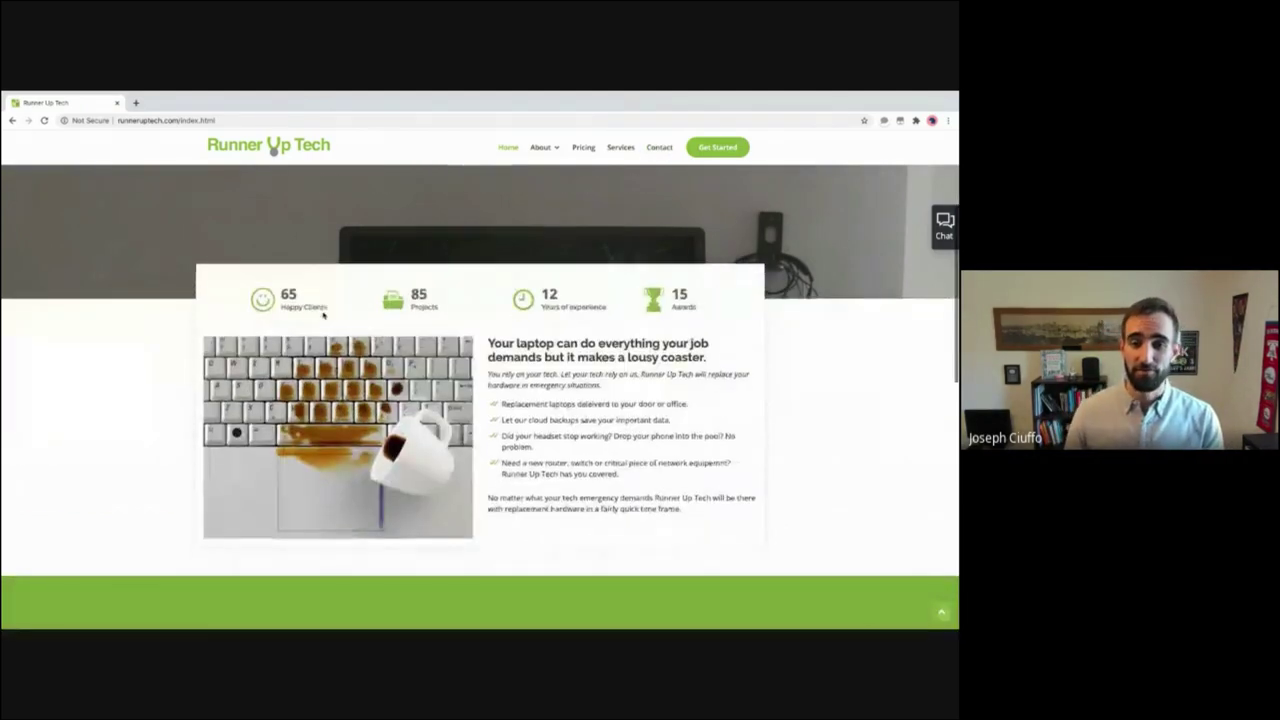
scroll(480, 400, up, 3)
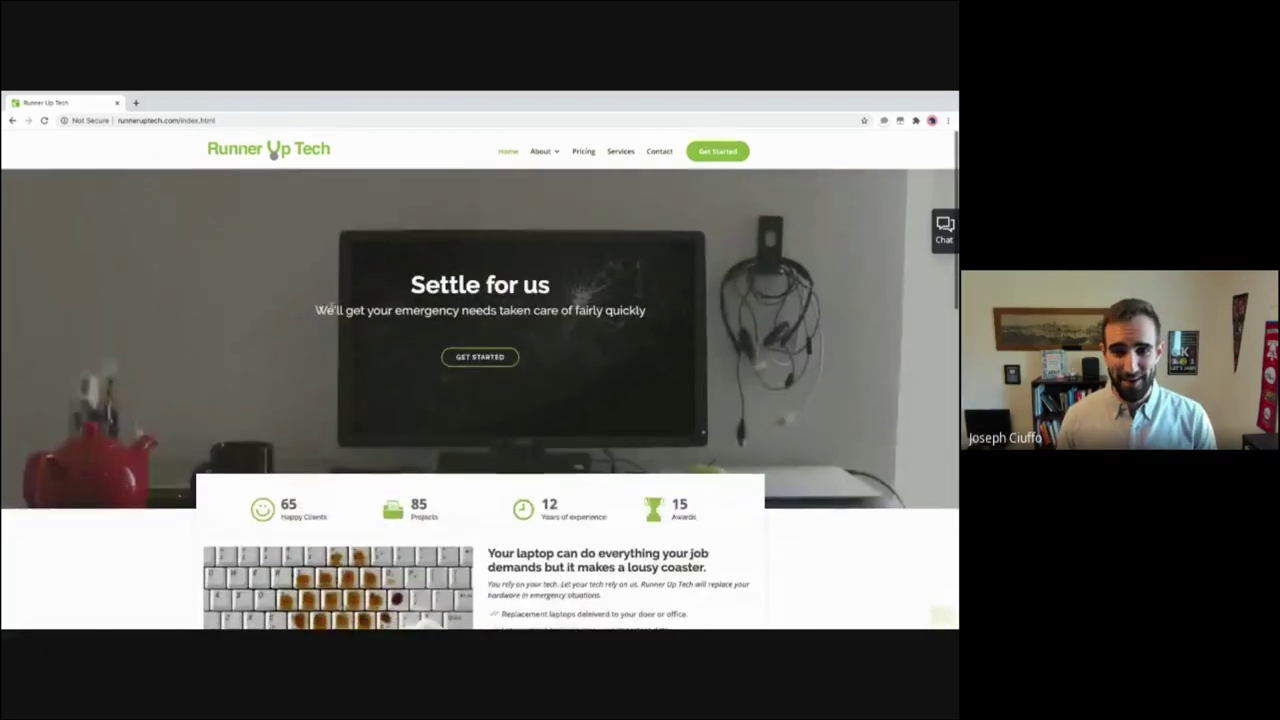
click(665, 149)
scroll(621, 364, down, 1)
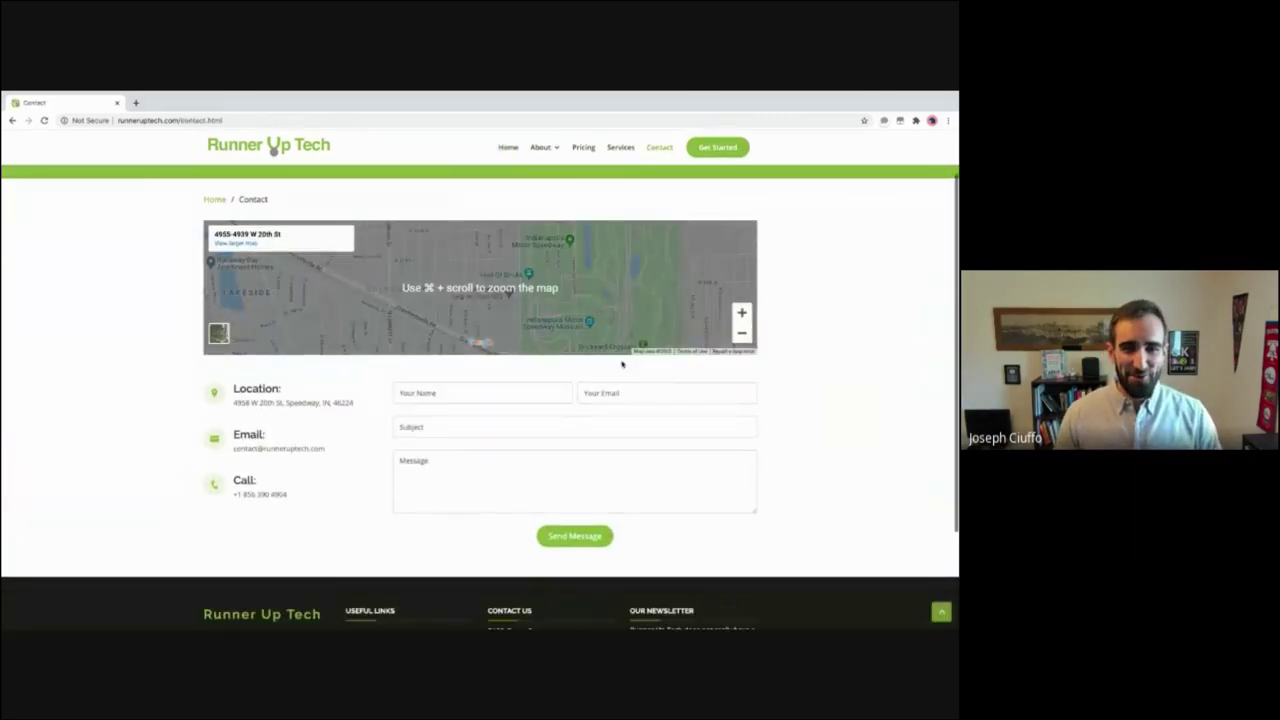
scroll(621, 364, down, 2)
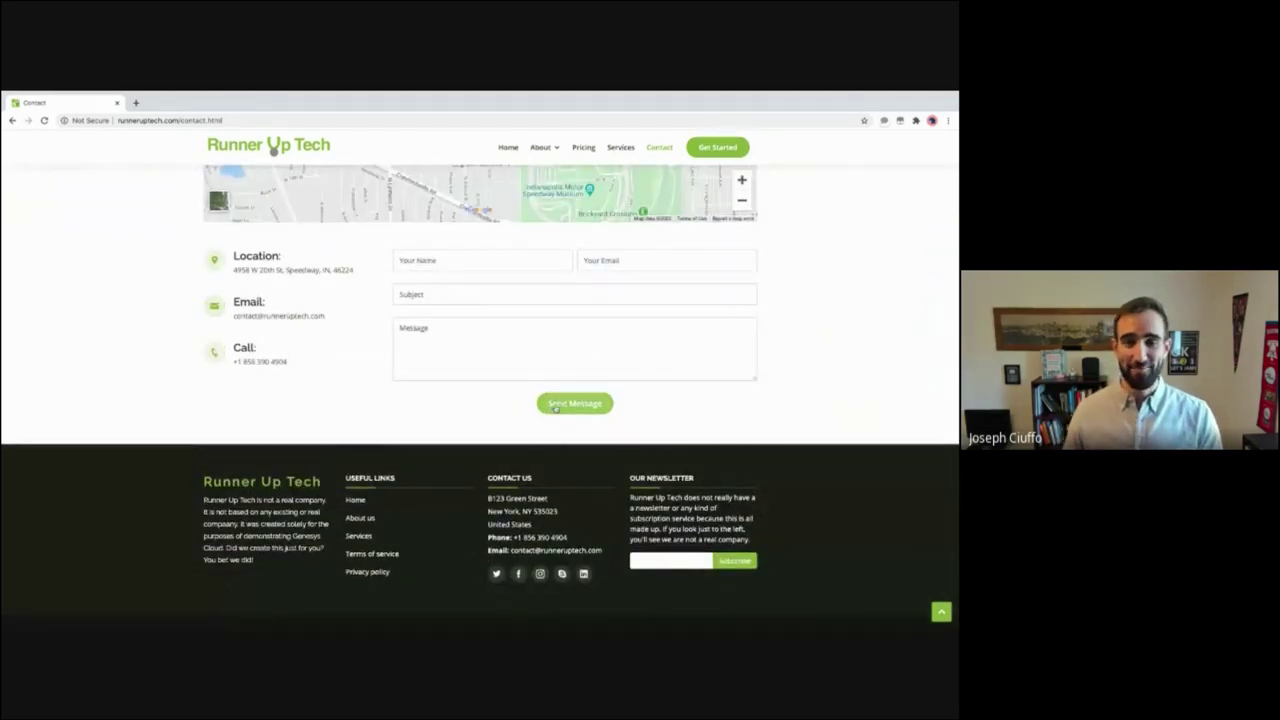
scroll(649, 323, up, 3)
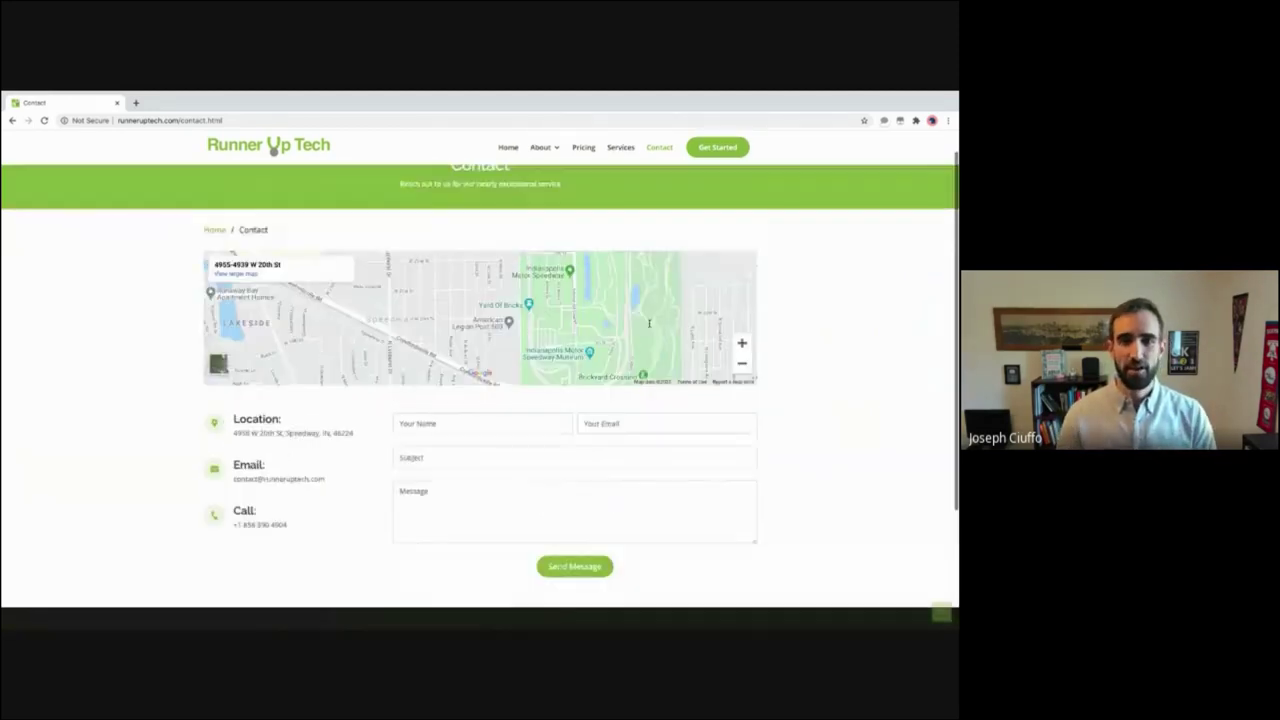
click(507, 148)
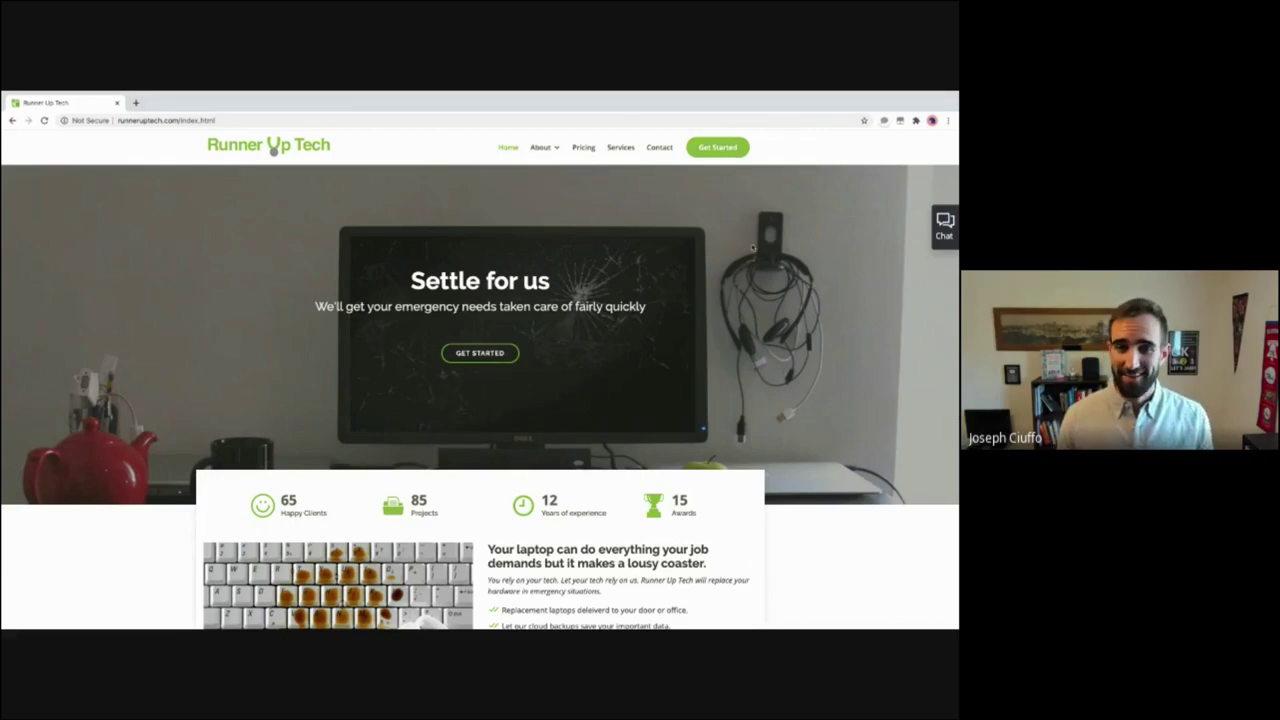
key(ctrl+Left)
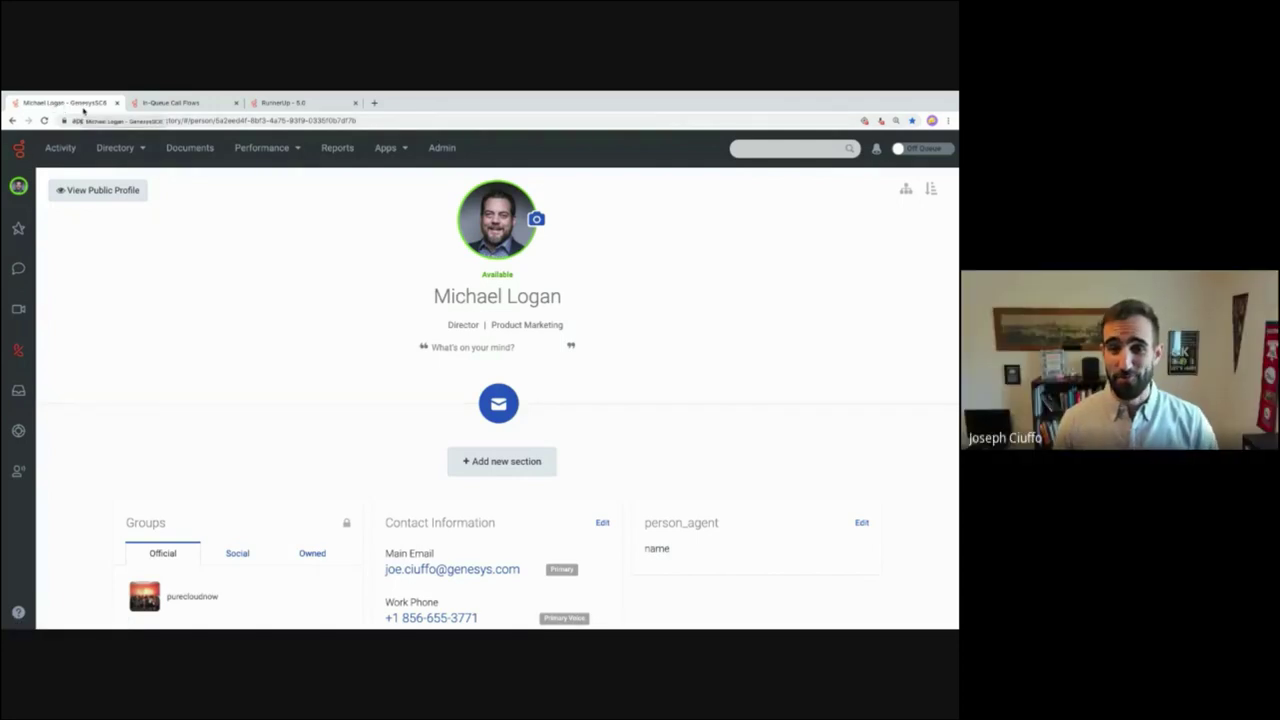
Step: Show the user profile page's full address, then go to the PureCloud Admin home page
click(104, 121)
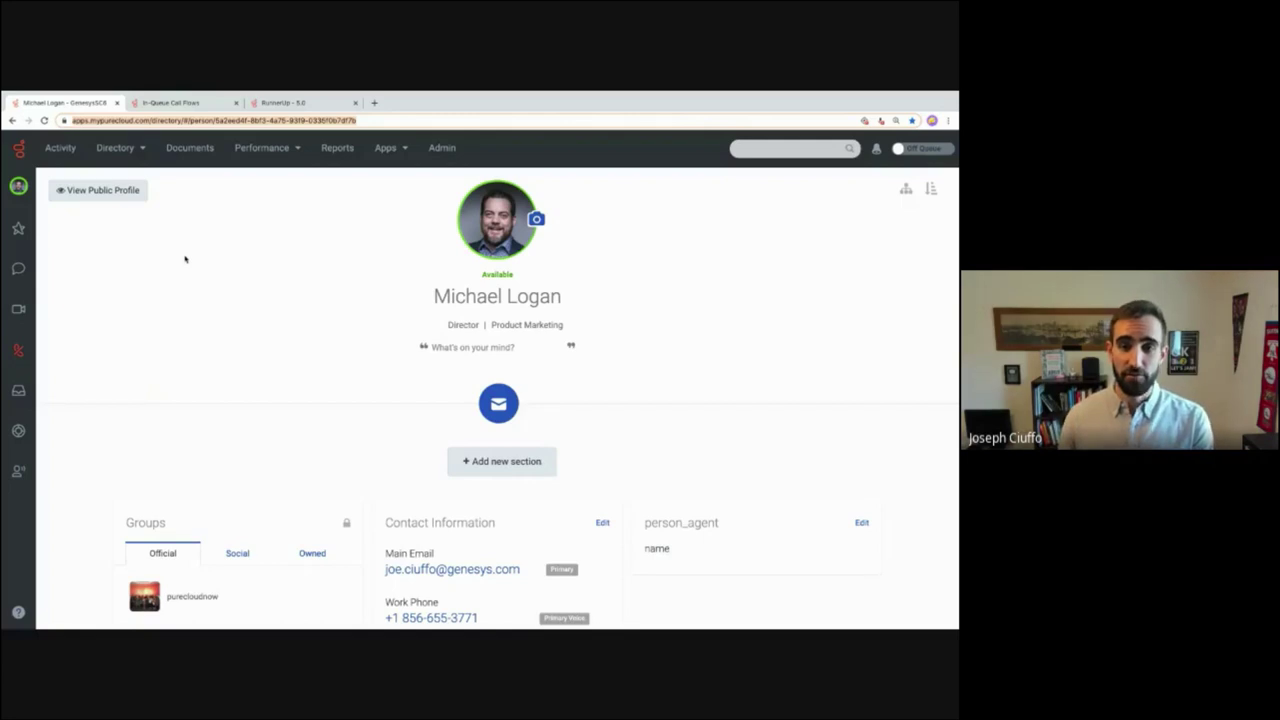
click(292, 225)
scroll(300, 280, down, 1)
scroll(299, 283, up, 1)
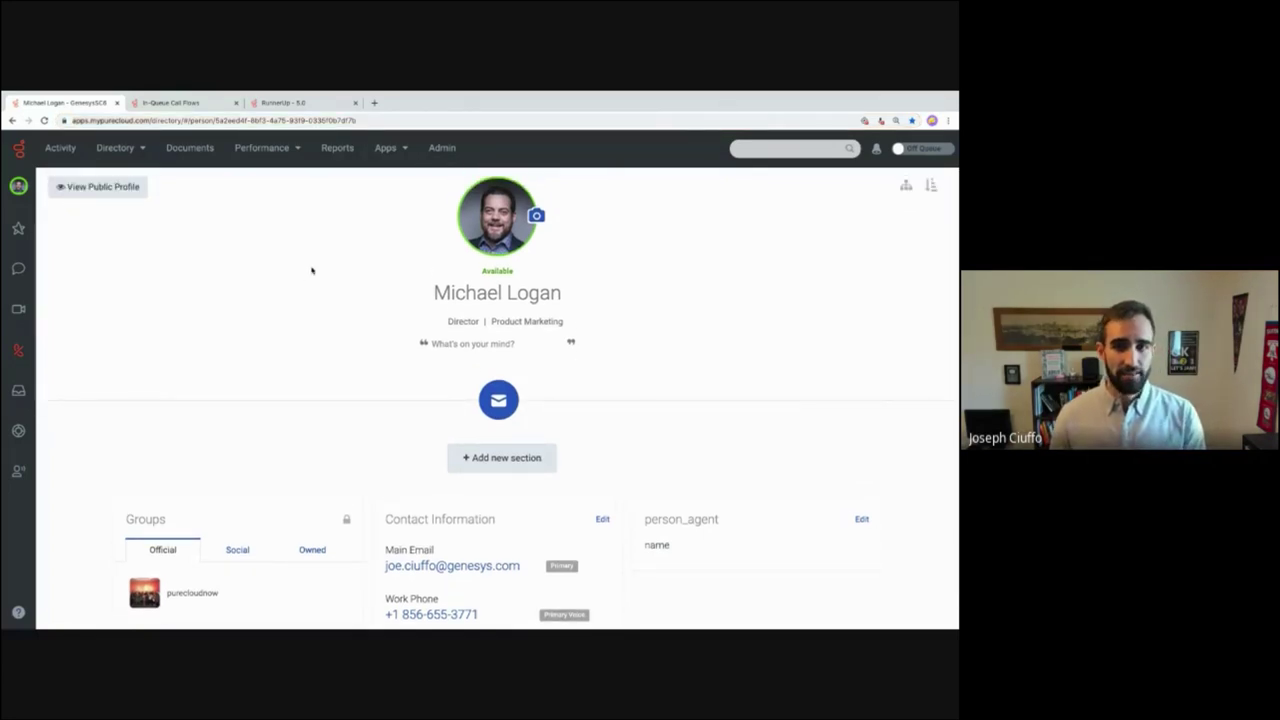
click(442, 150)
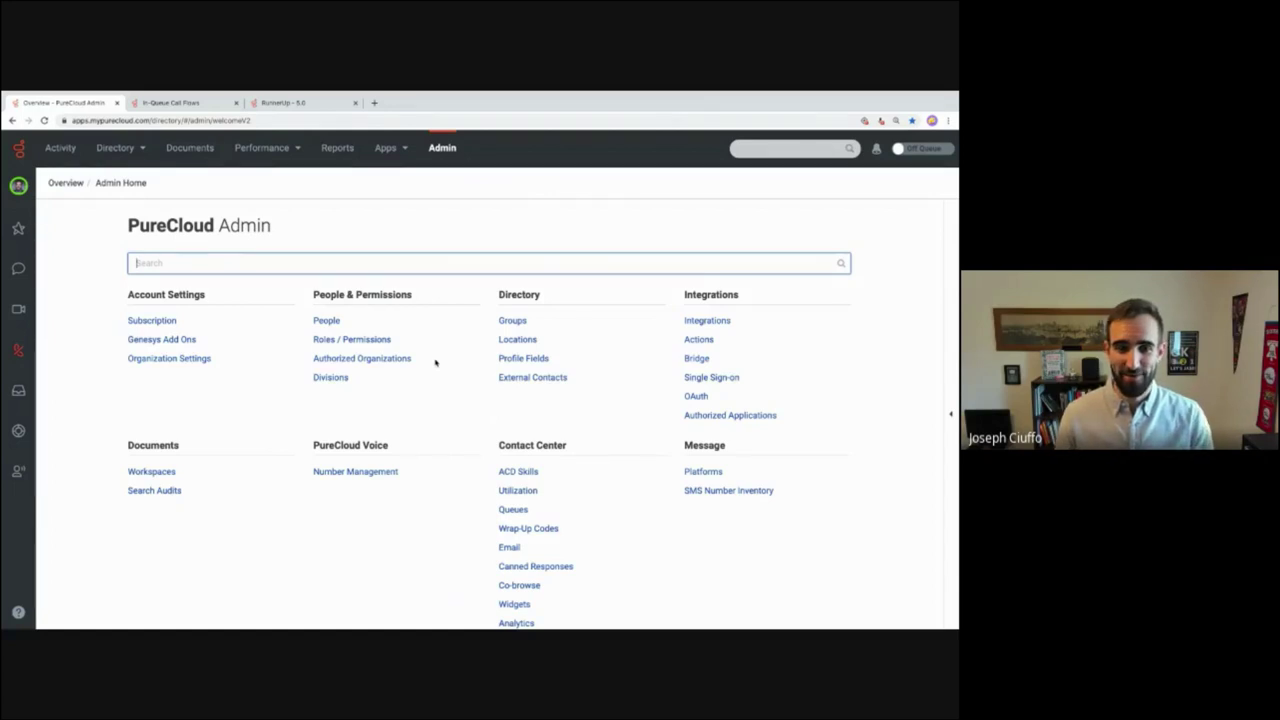
Step: Open Number Management under PureCloud Voice on the Admin home page
scroll(435, 362, down, 2)
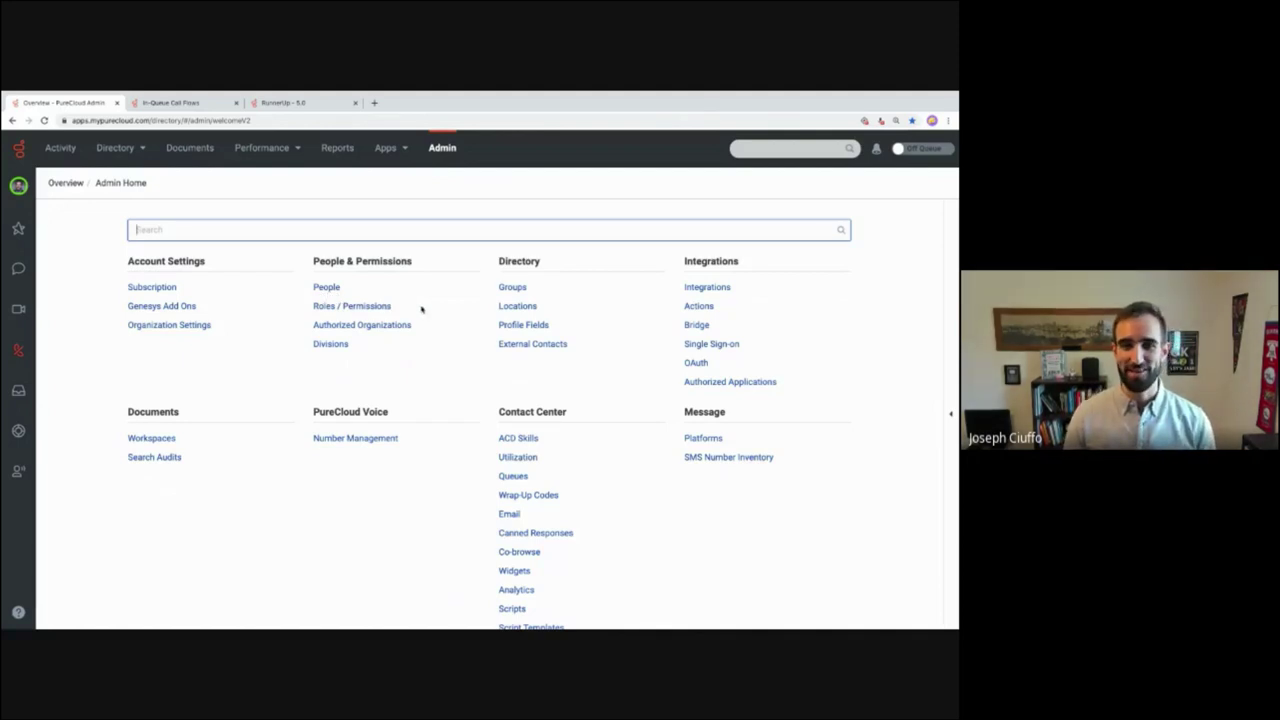
scroll(432, 335, down, 1)
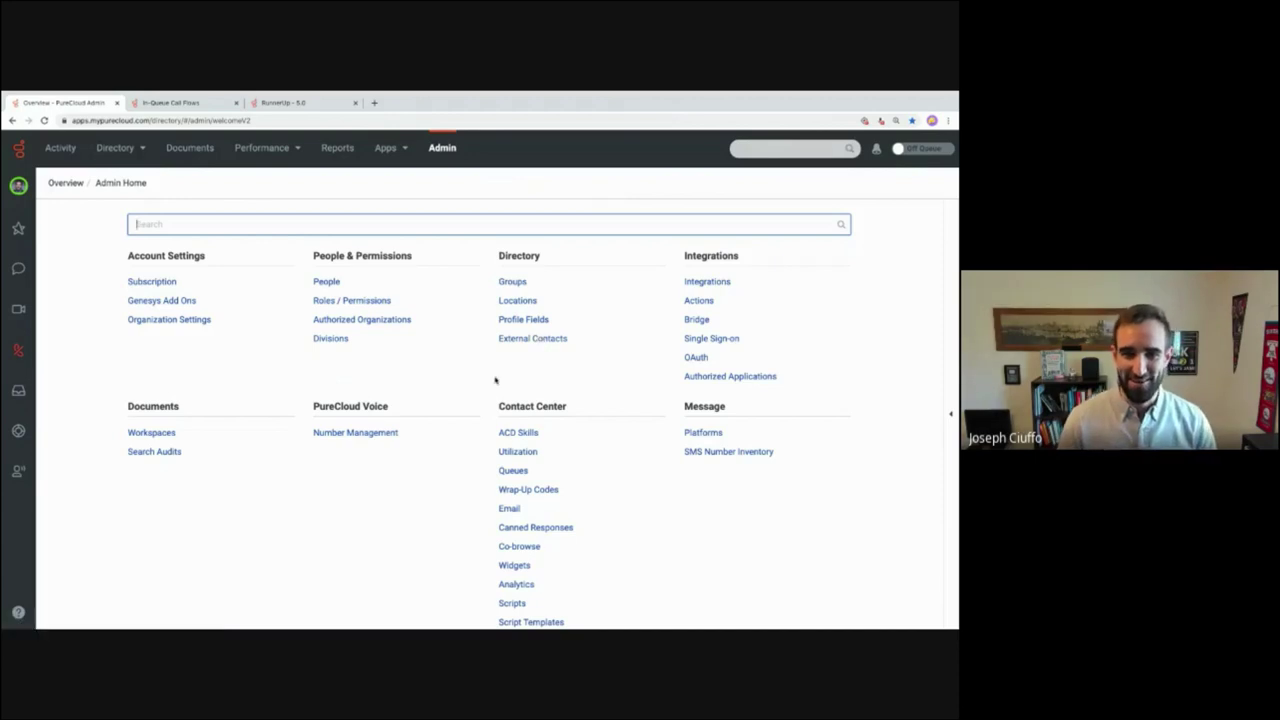
click(356, 434)
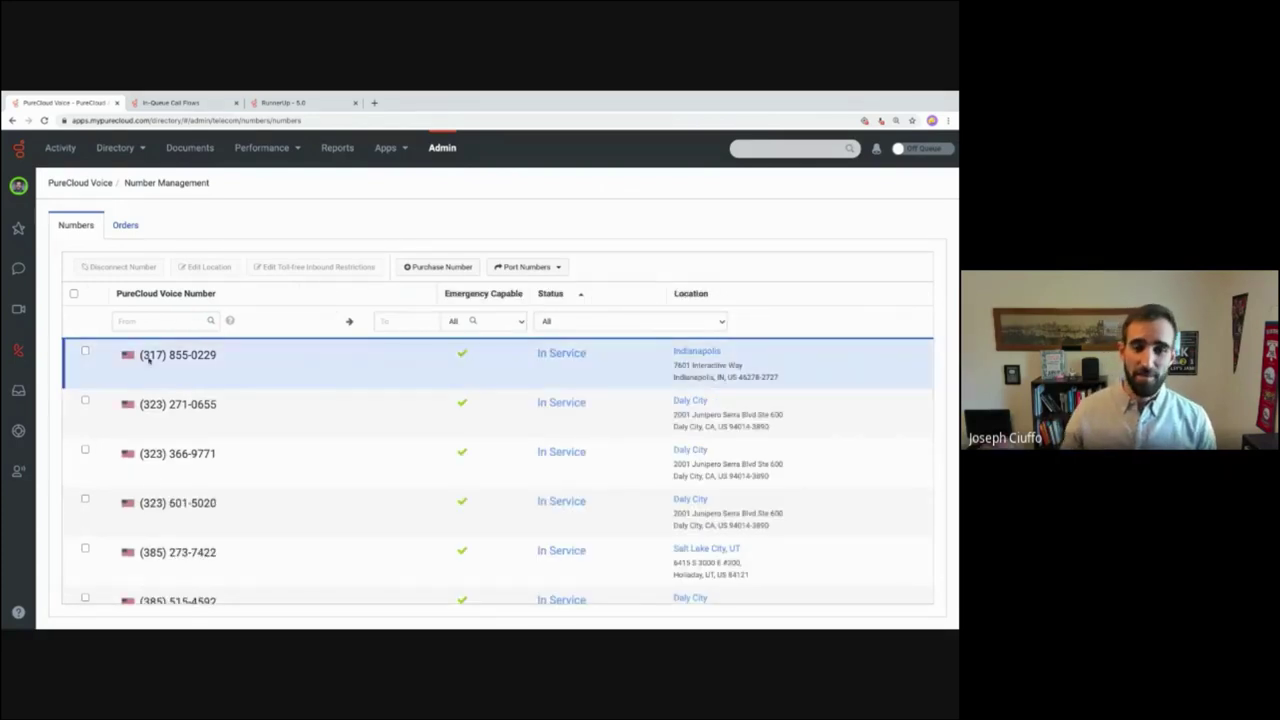
Step: Scroll through the In Service voice numbers in Indianapolis, Daly City and Salt Lake City
scroll(145, 410, down, 1)
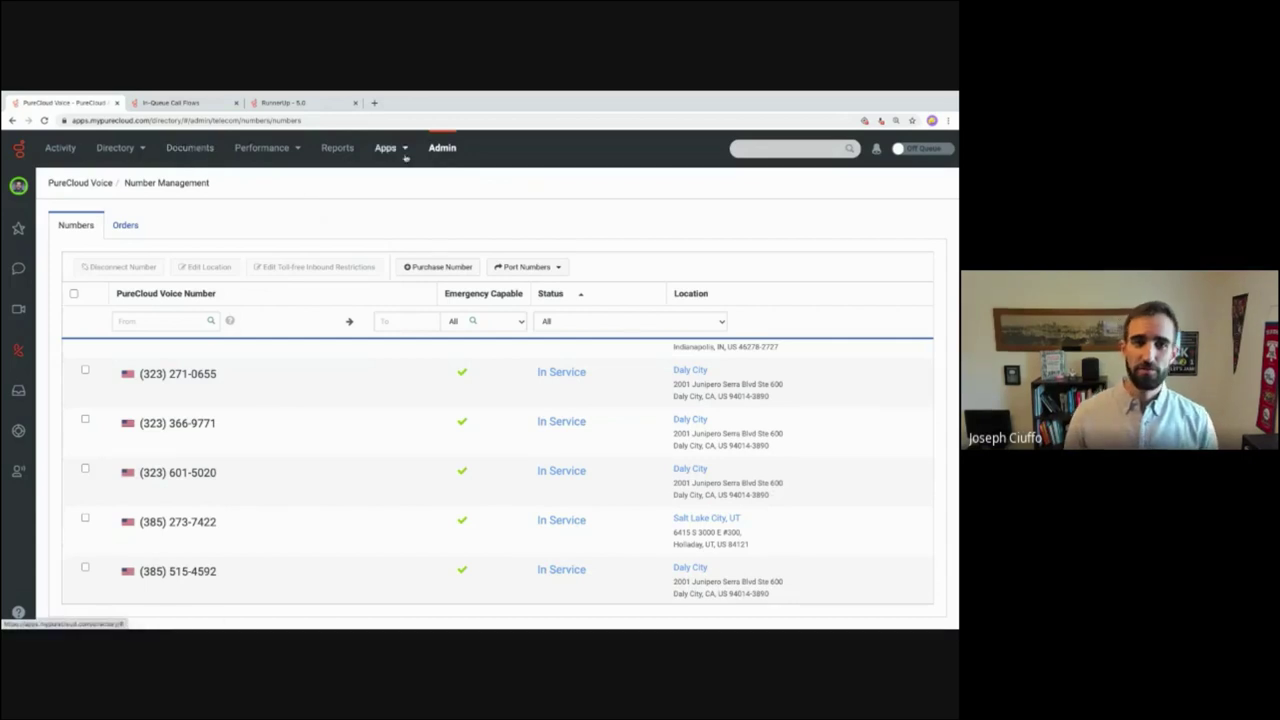
Step: Return to Admin home and scroll down to the Contact Center, Message and Architect sections
click(442, 148)
scroll(396, 434, down, 3)
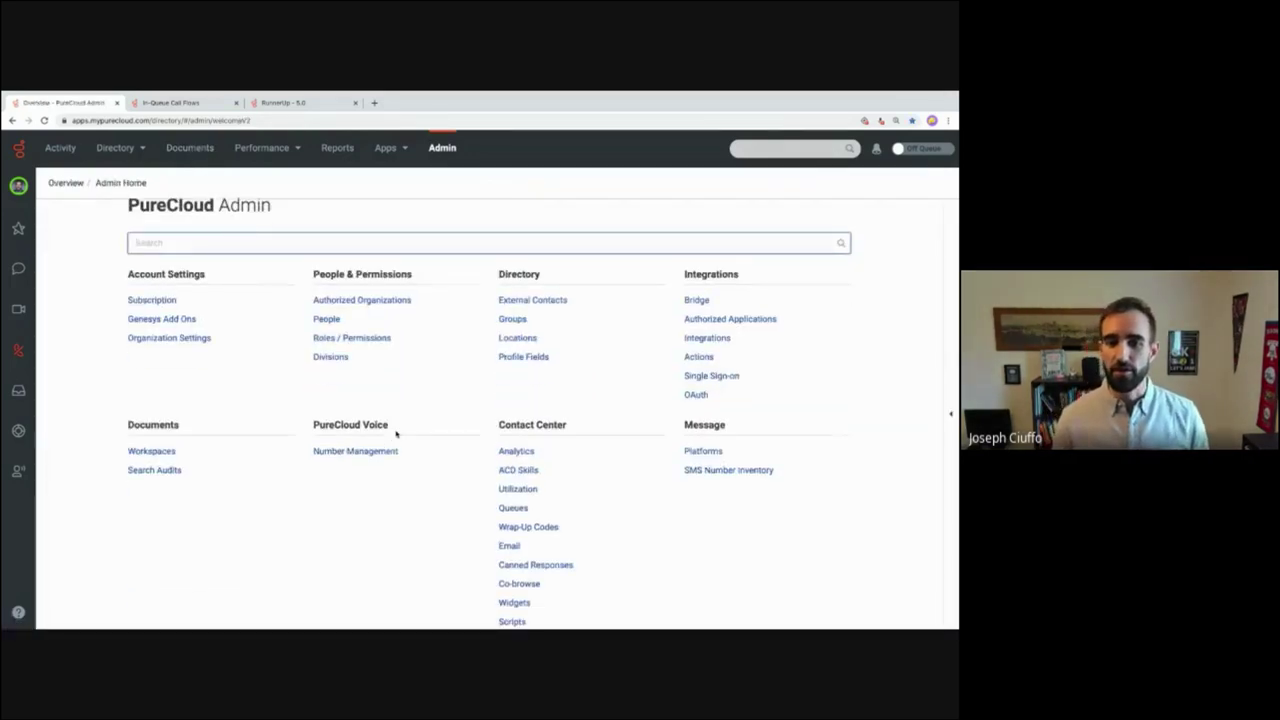
scroll(396, 434, down, 1)
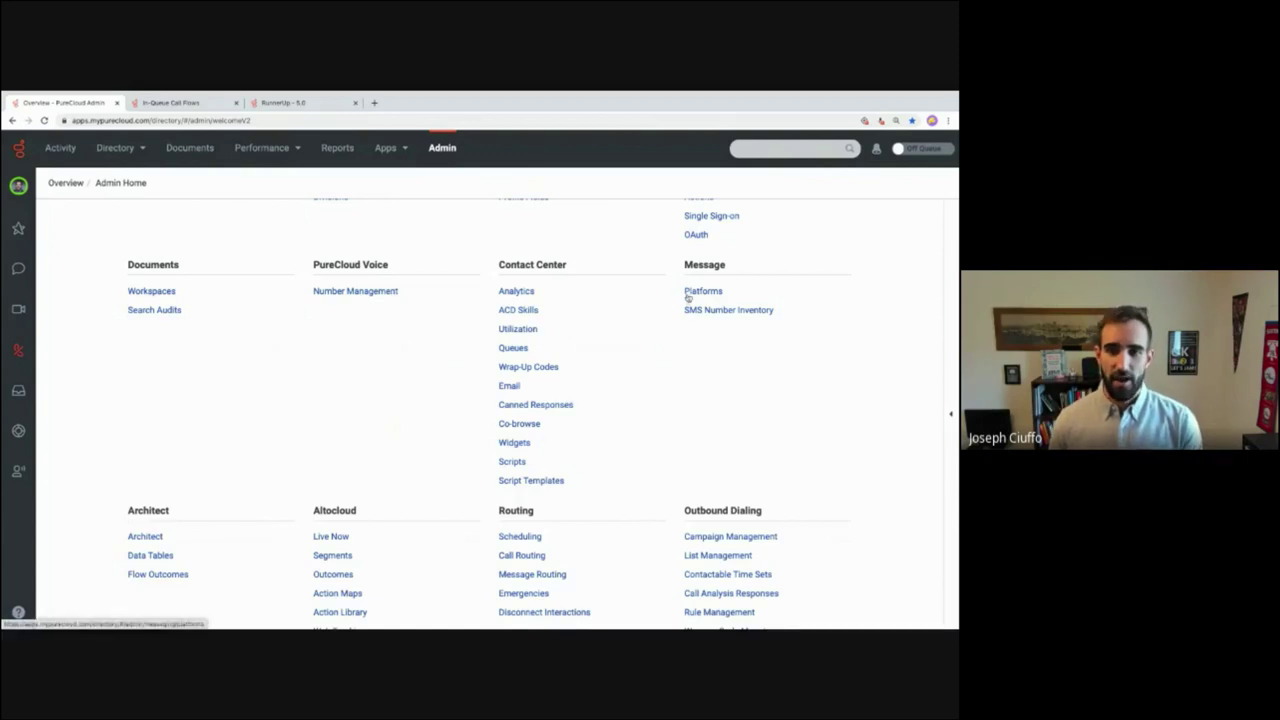
Step: Browse down the Admin settings to Telephony, Quality and Workforce Management, then back to the top
scroll(414, 446, down, 1)
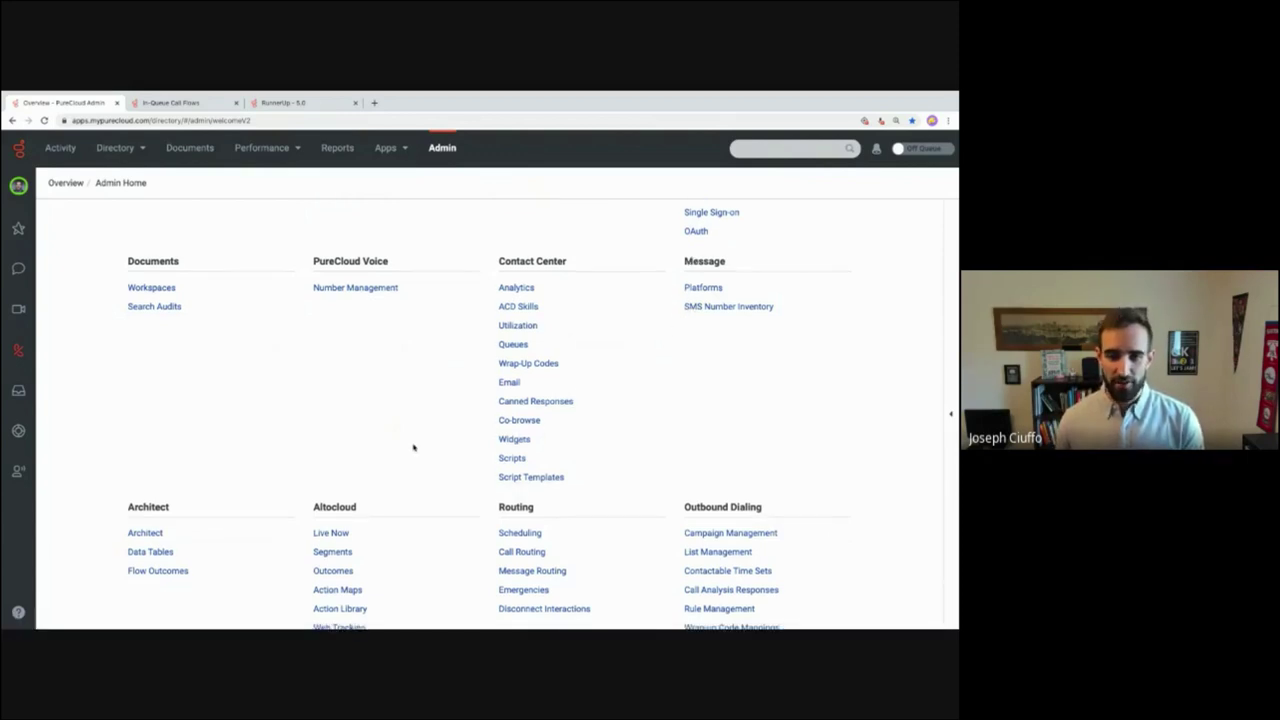
scroll(414, 446, down, 3)
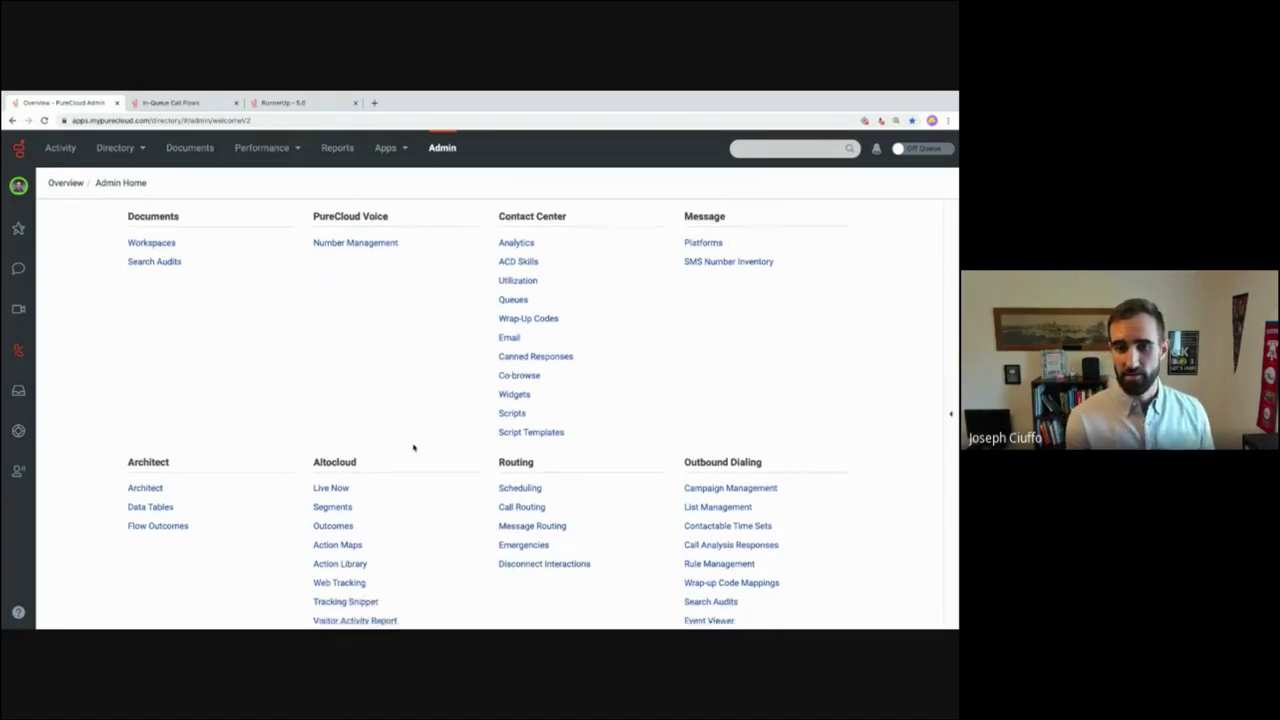
scroll(414, 447, down, 3)
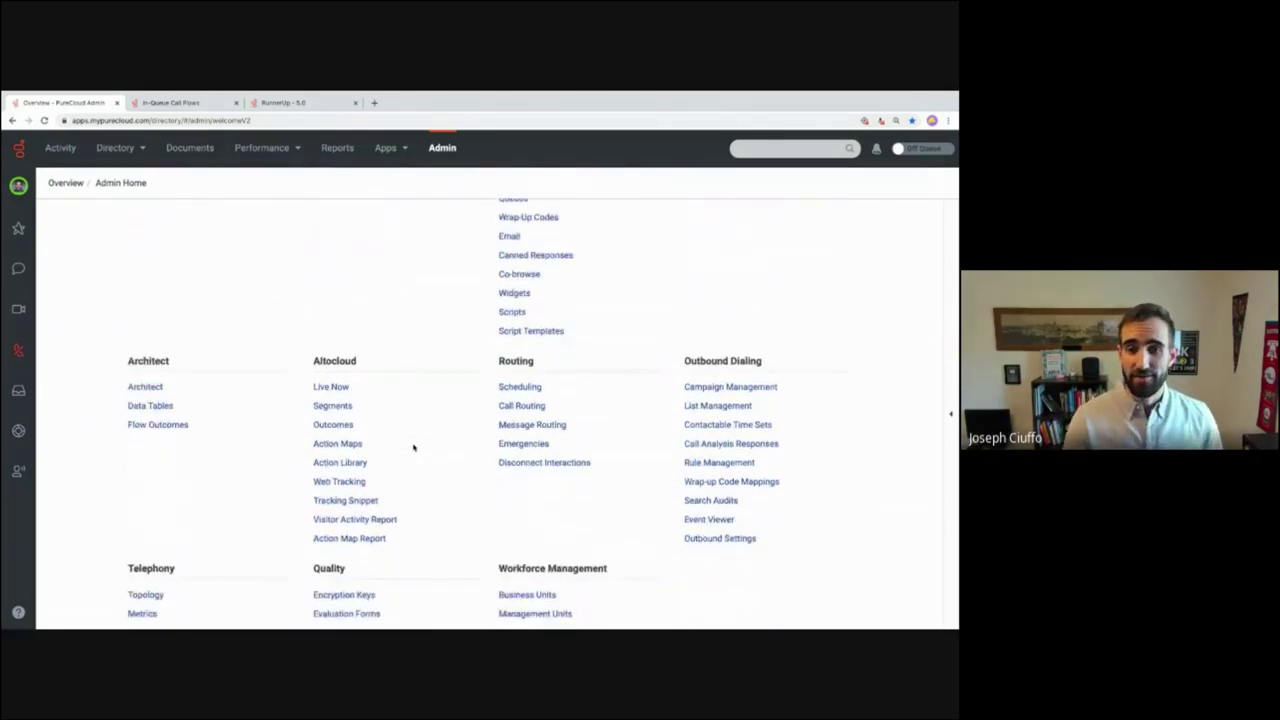
scroll(414, 447, down, 3)
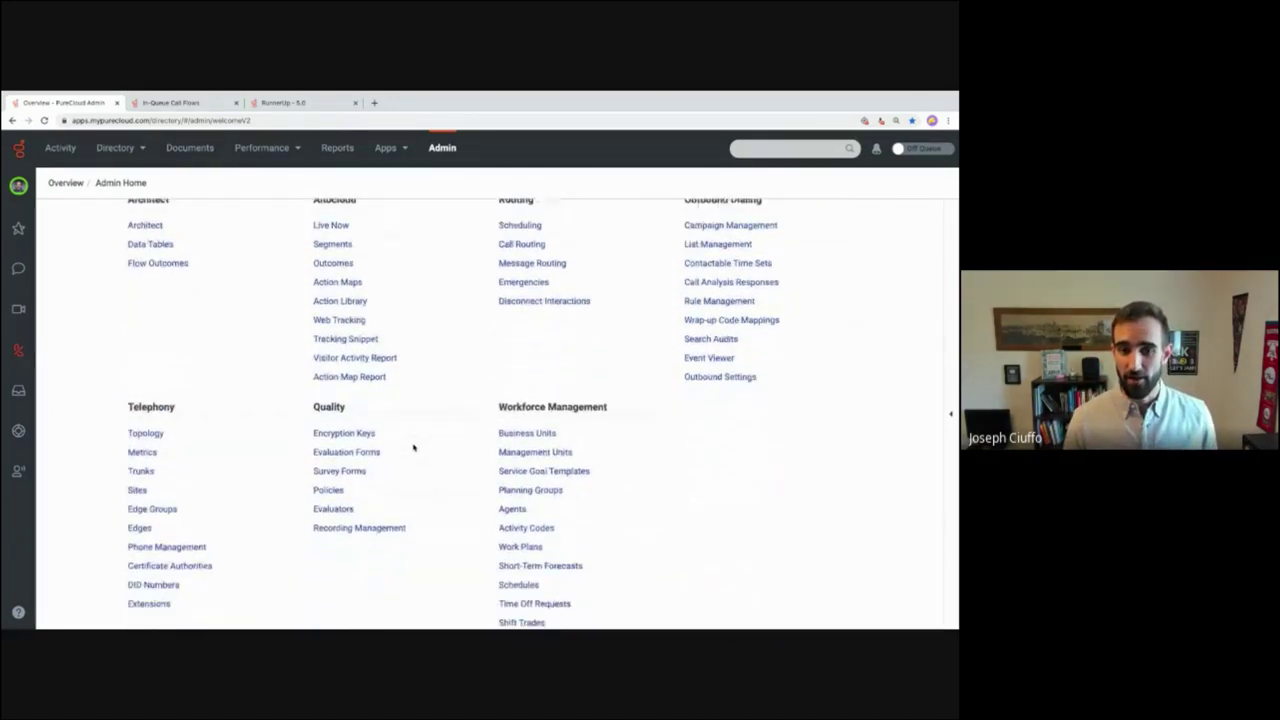
scroll(414, 447, down, 1)
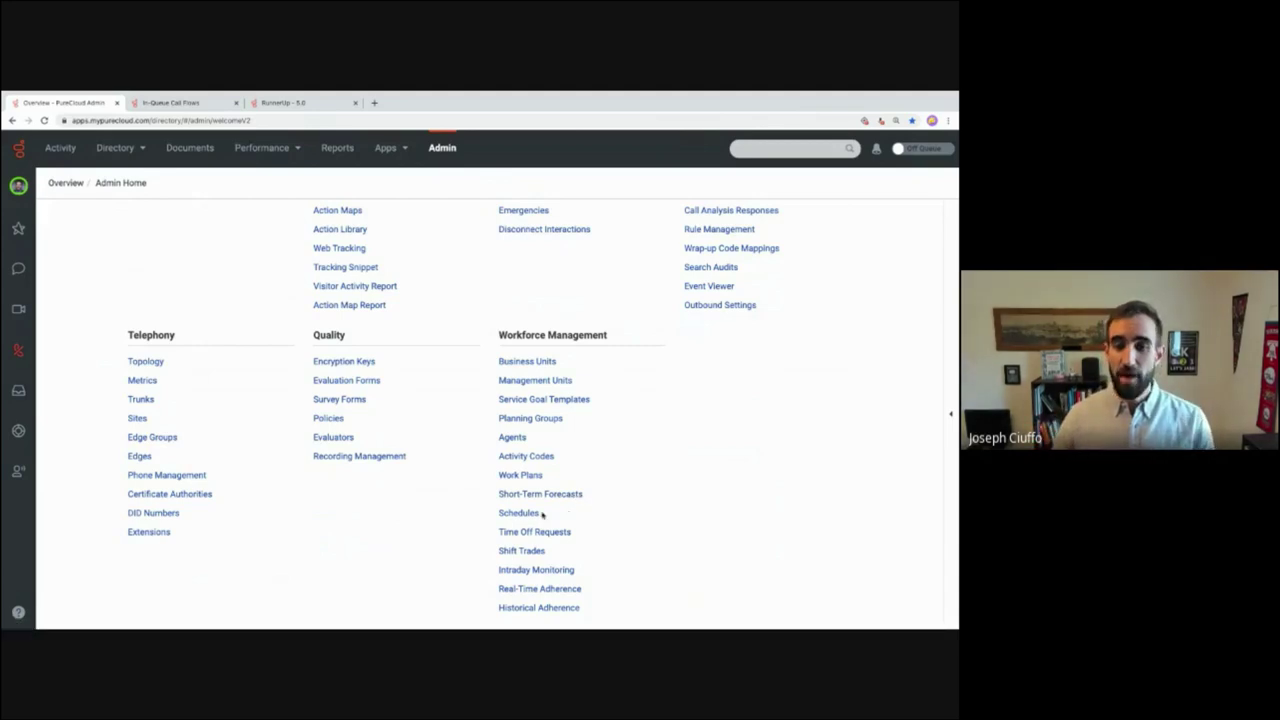
click(540, 515)
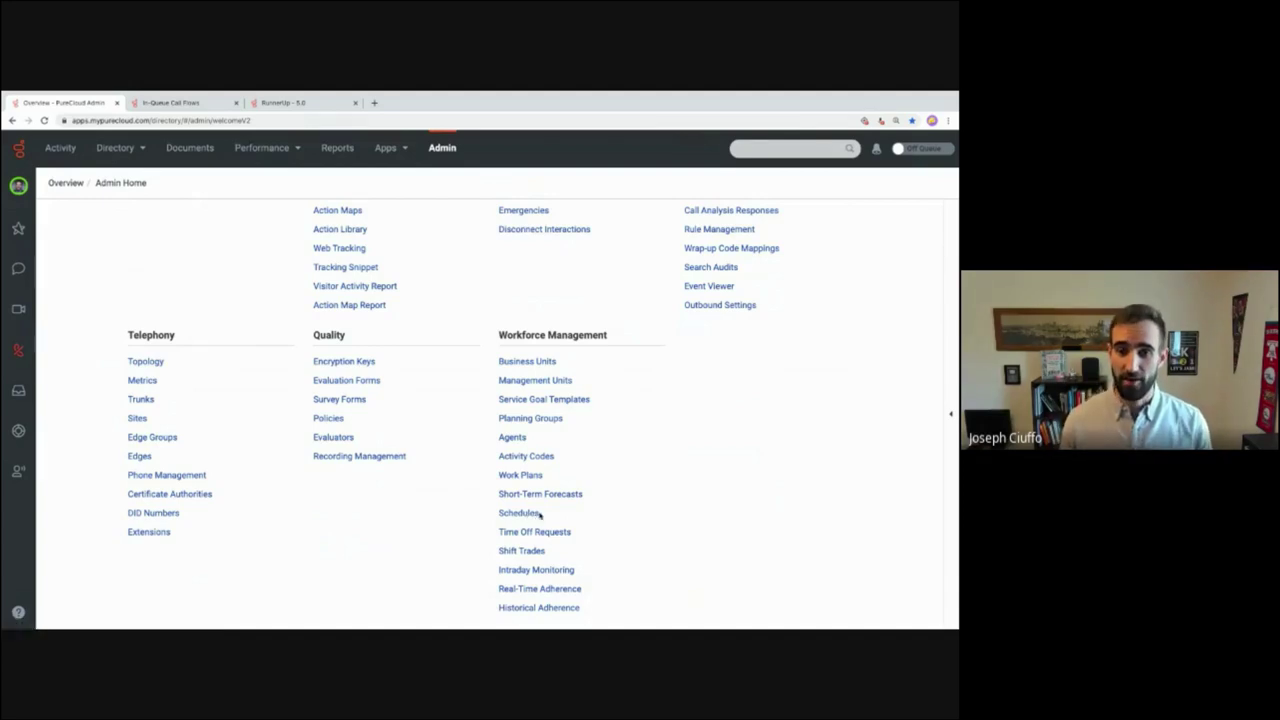
scroll(540, 515, up, 3)
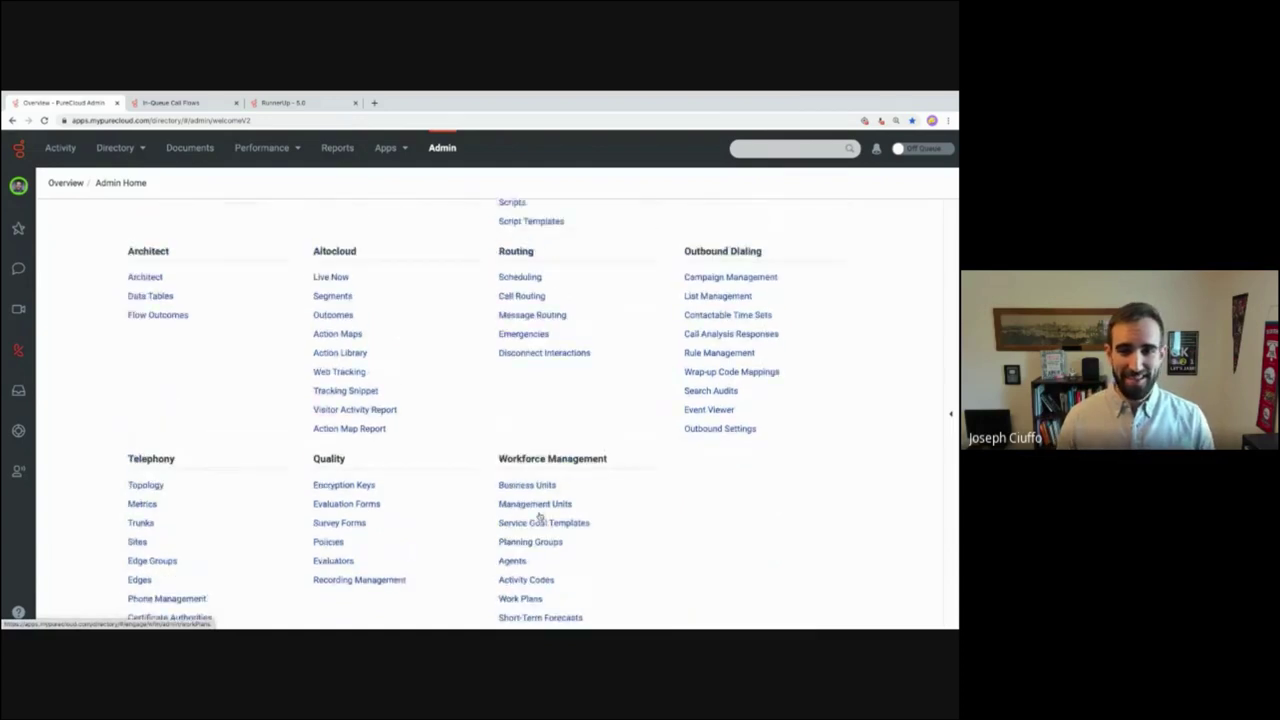
scroll(540, 515, up, 5)
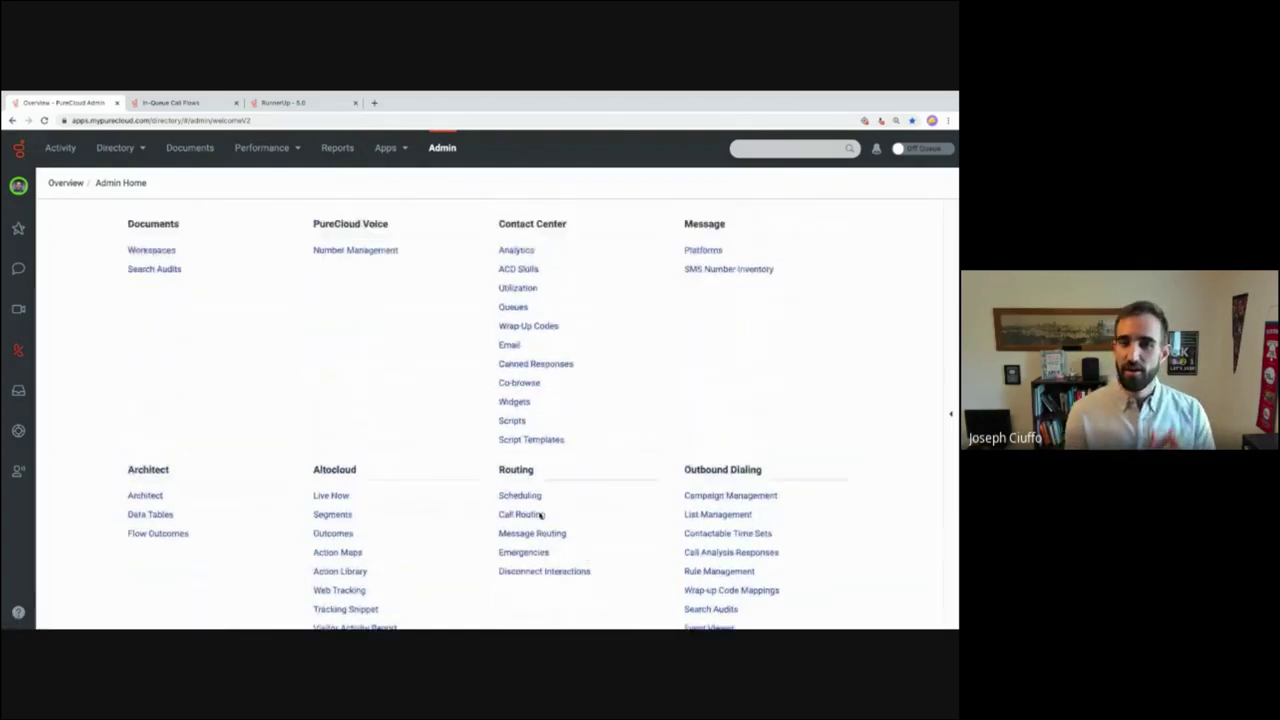
scroll(540, 515, up, 4)
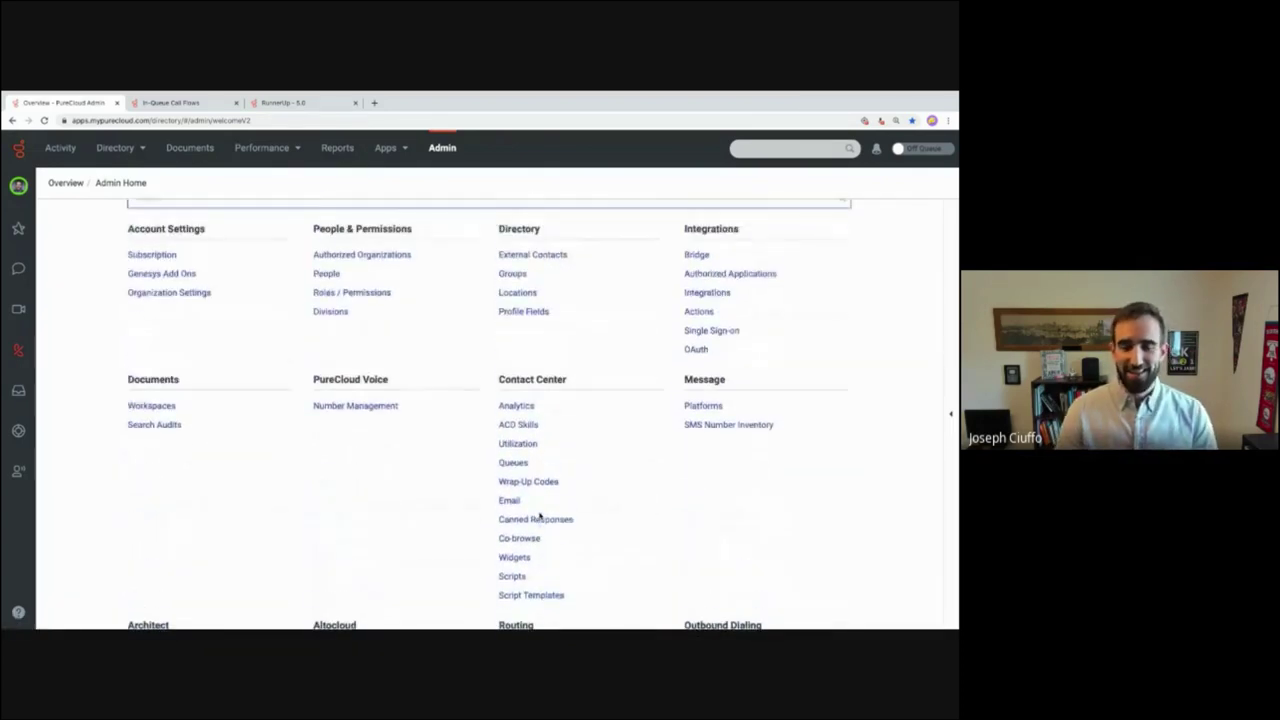
scroll(540, 515, up, 1)
scroll(540, 515, up, 1)
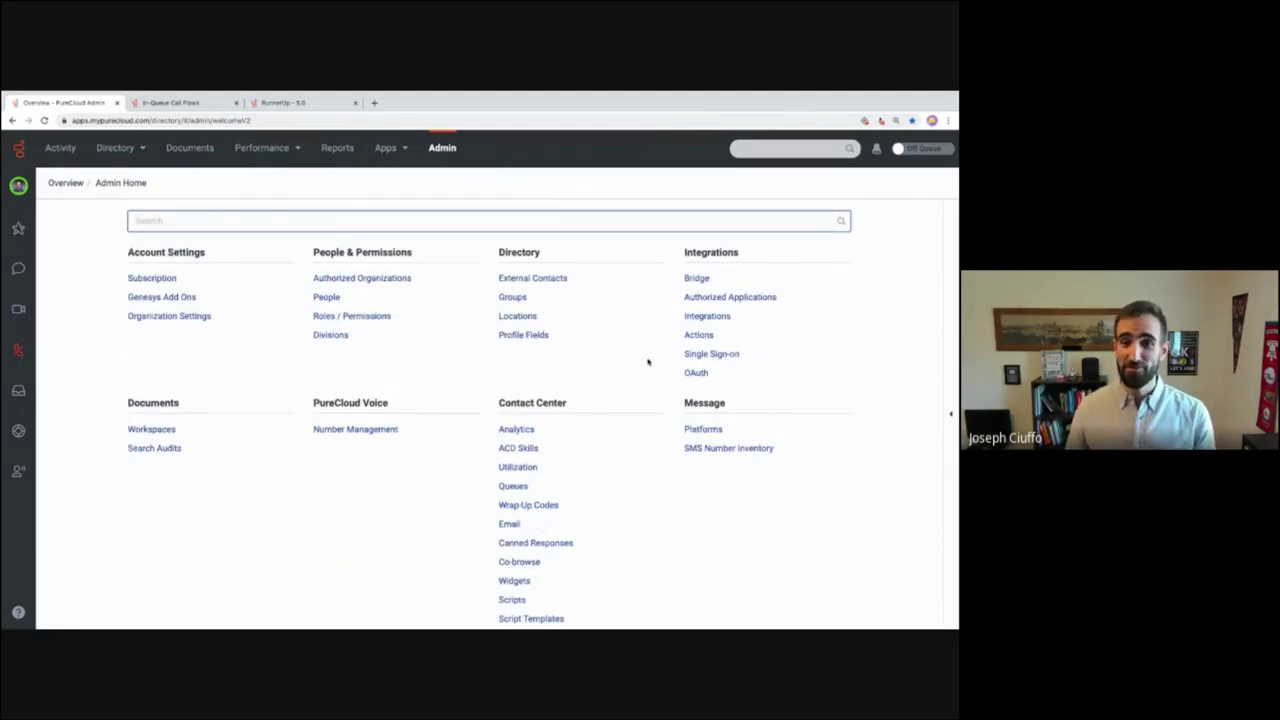
Step: Open Integrations and find the Google Dialogflow integration by searching 'goog'
click(707, 316)
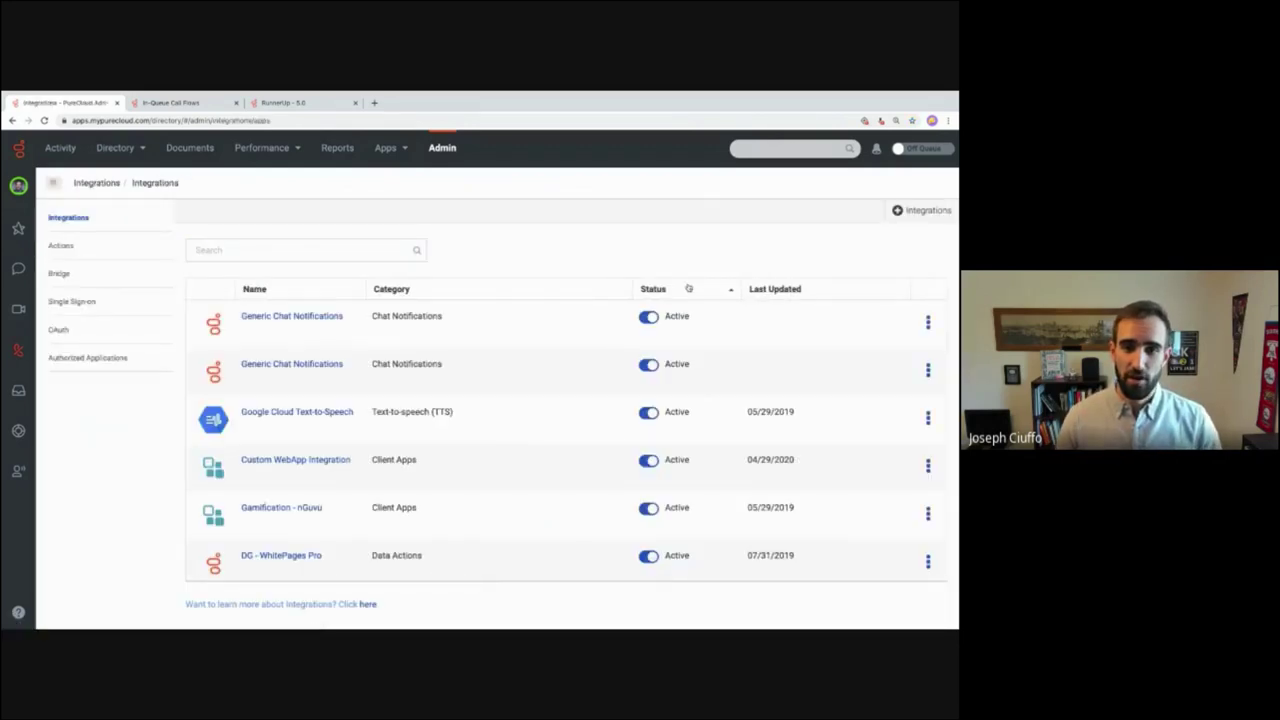
click(289, 253)
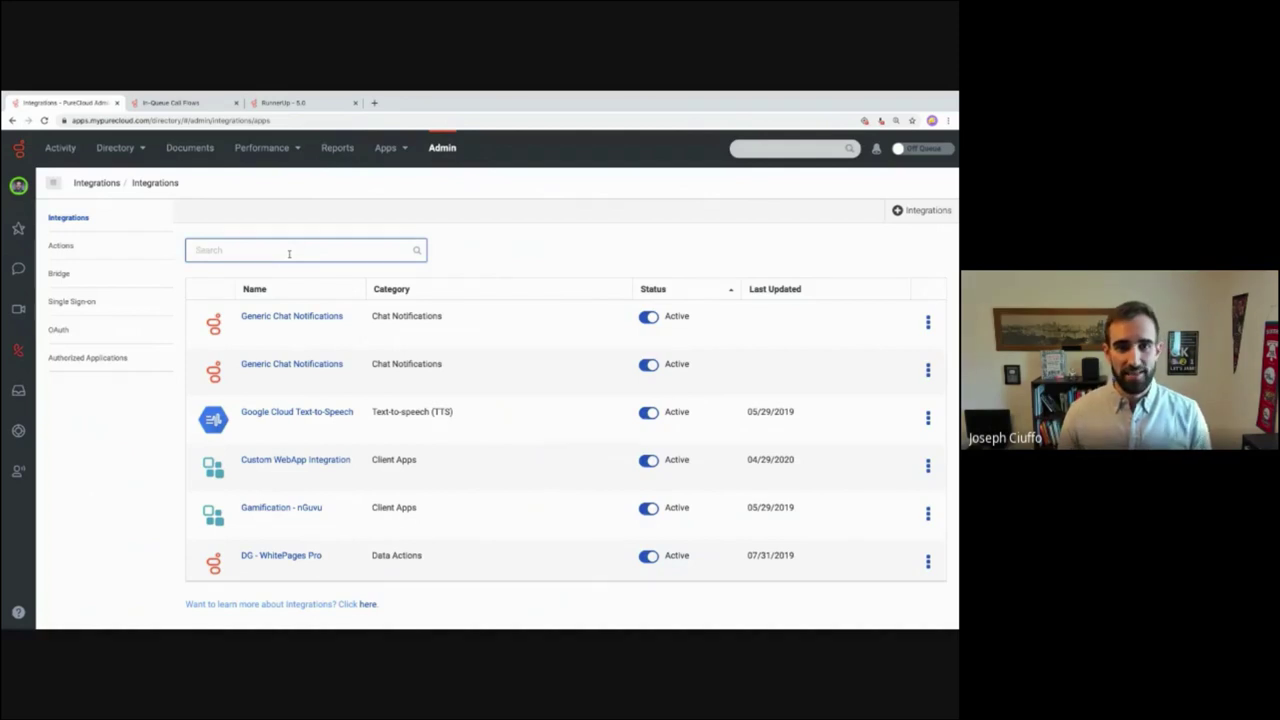
text(goog)
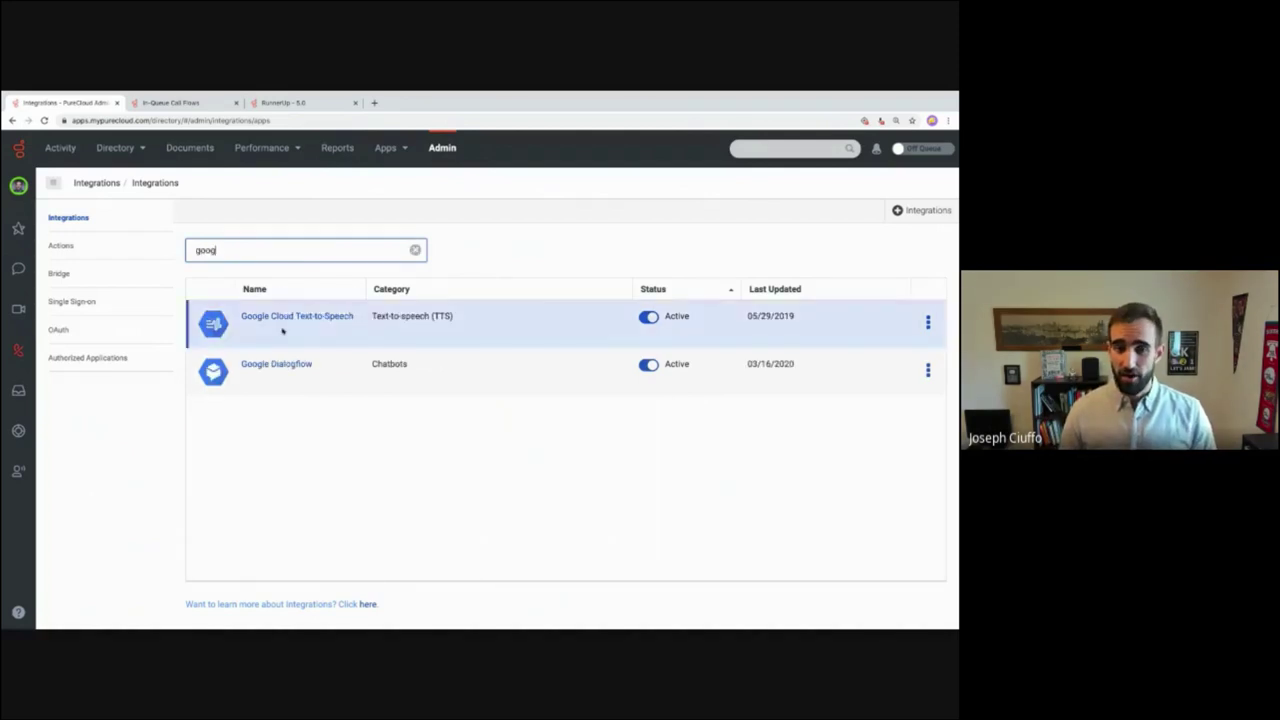
click(275, 364)
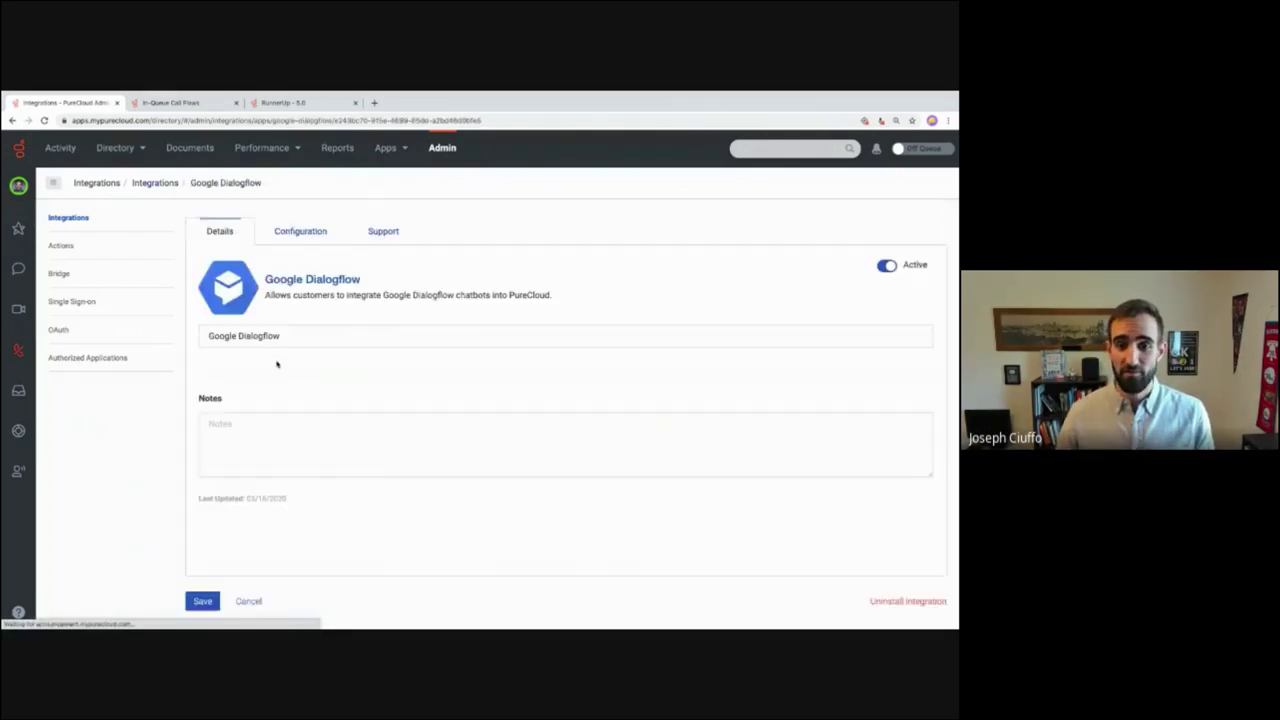
Step: Confirm Dialogflow's credentials show as Configured, then view its Support information
click(303, 239)
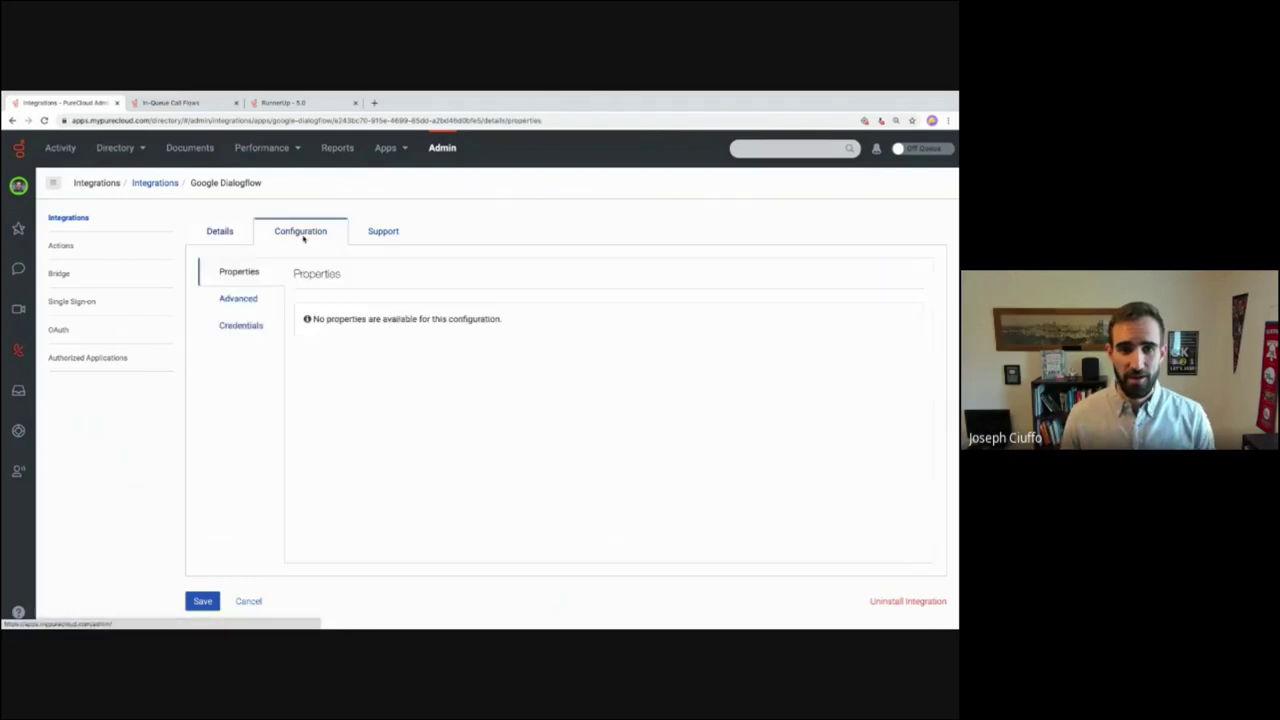
click(249, 329)
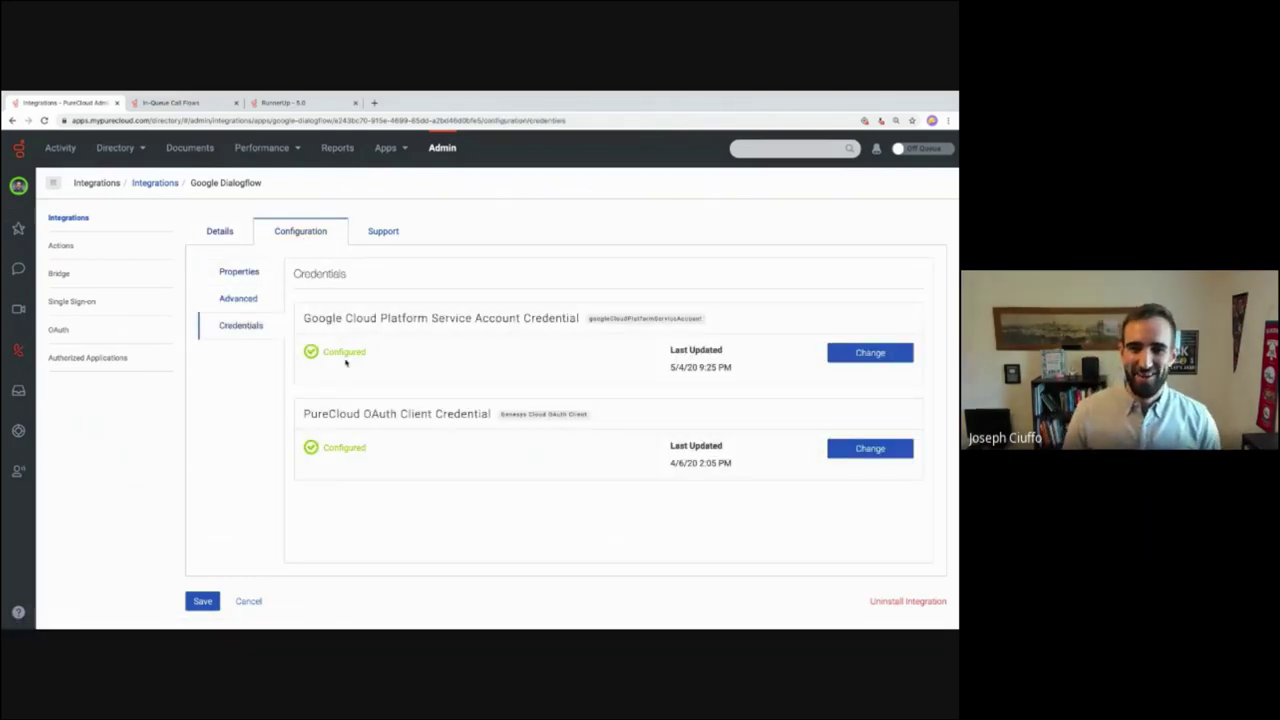
click(393, 240)
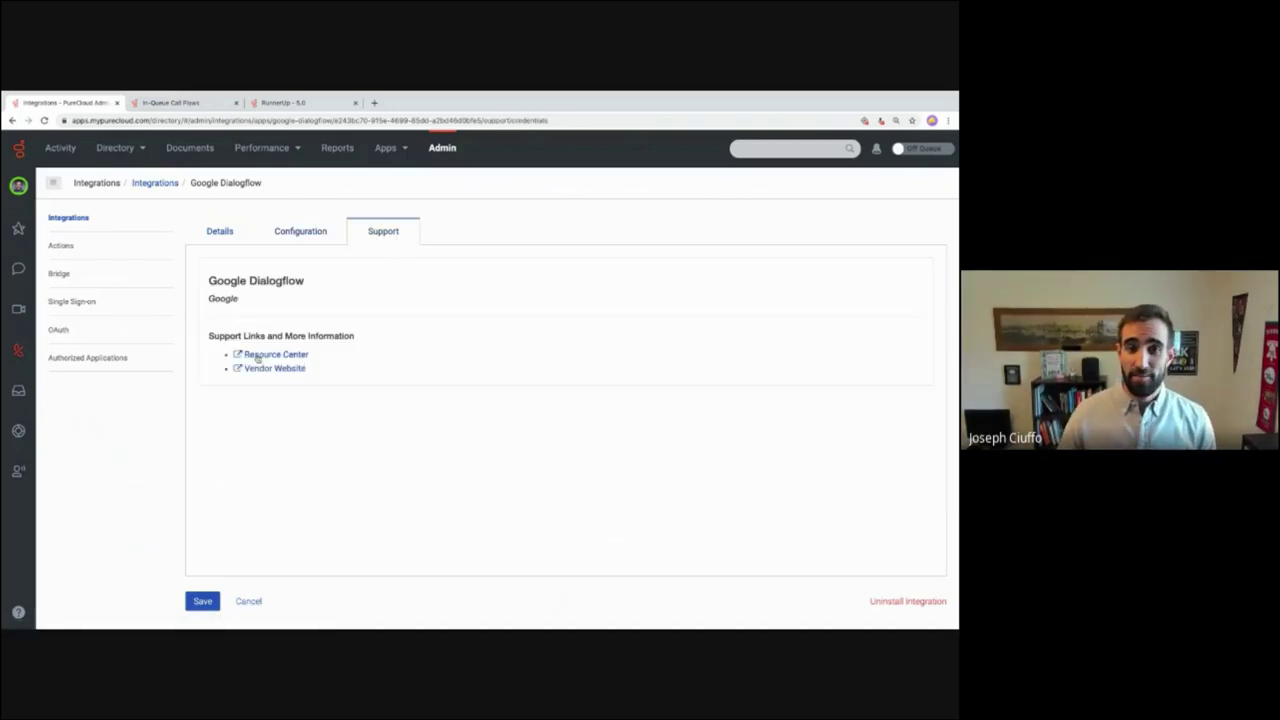
Step: Open the Google Dialogflow quick start guide and read down to its integration diagram
click(297, 358)
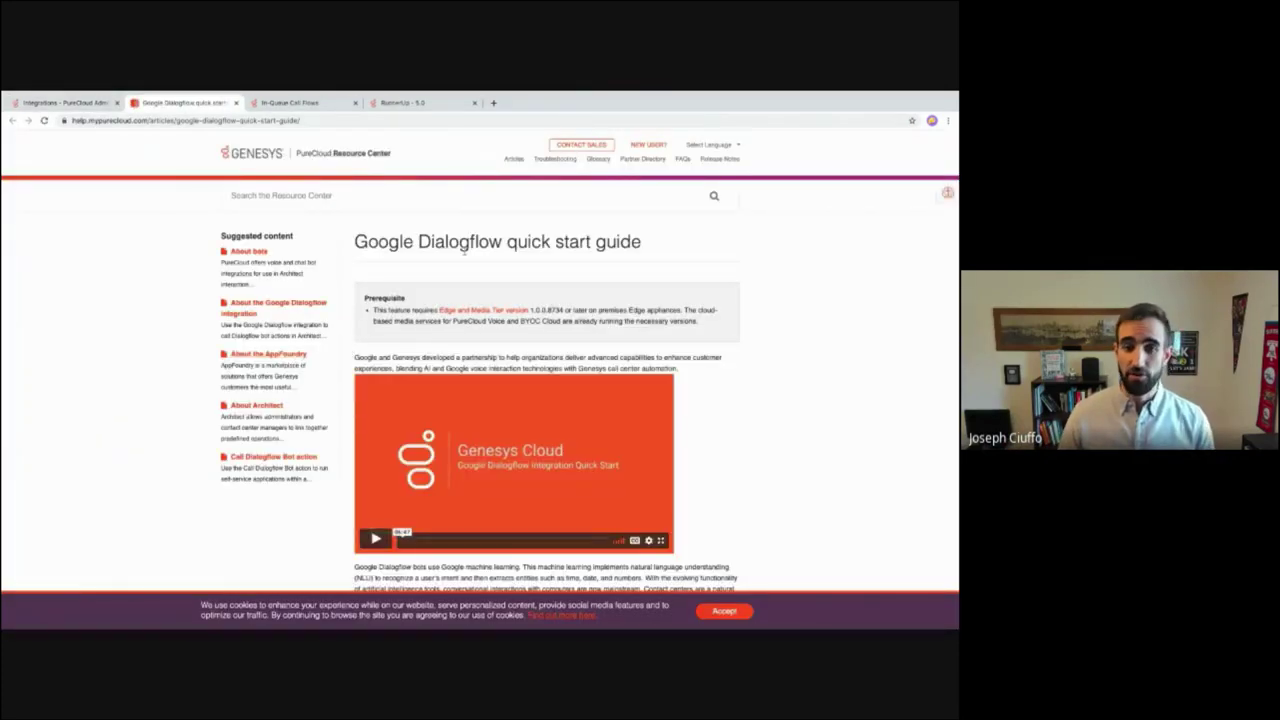
scroll(540, 289, down, 2)
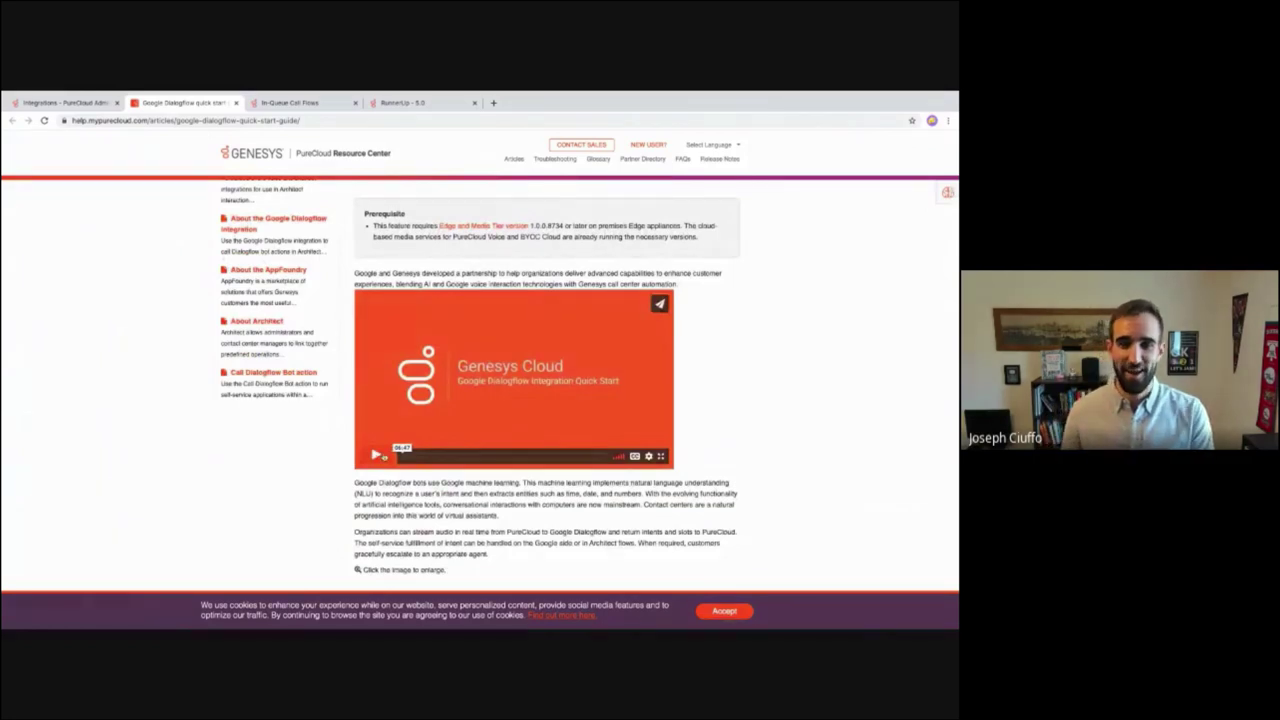
scroll(377, 456, down, 5)
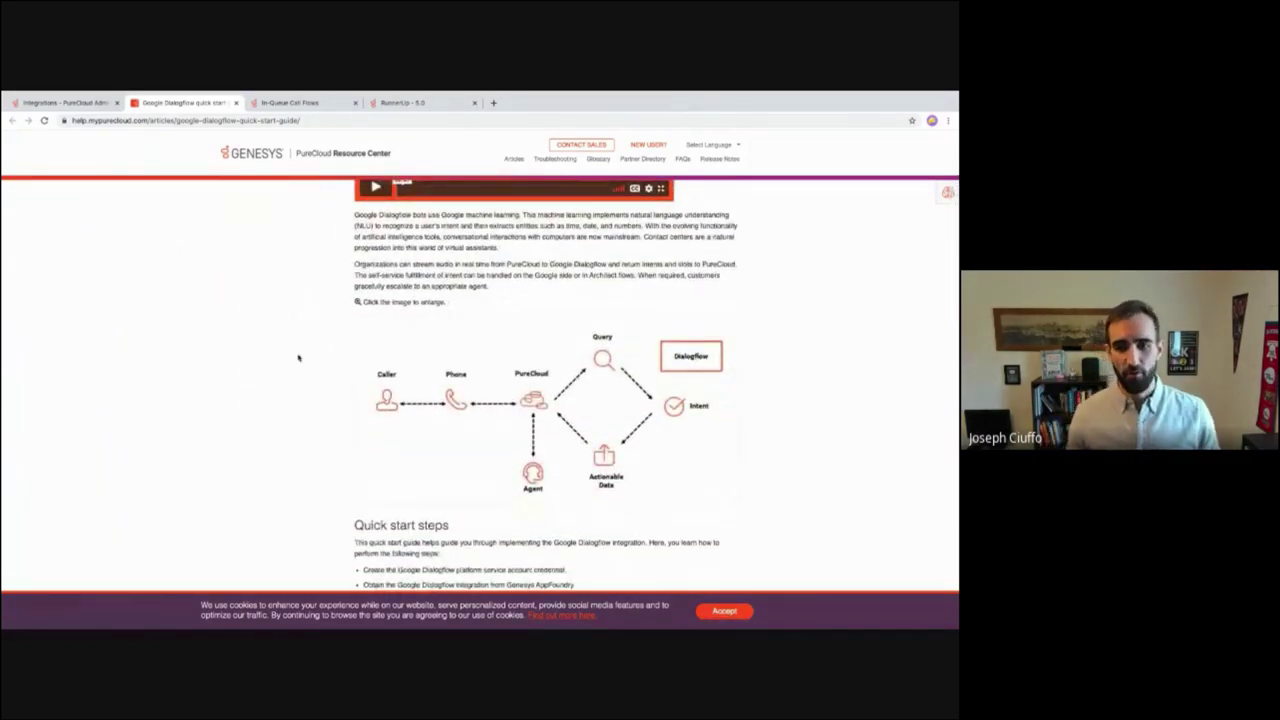
Step: Go back to Admin home, then view Architect's In-Queue Call flows and its flow type list
click(89, 105)
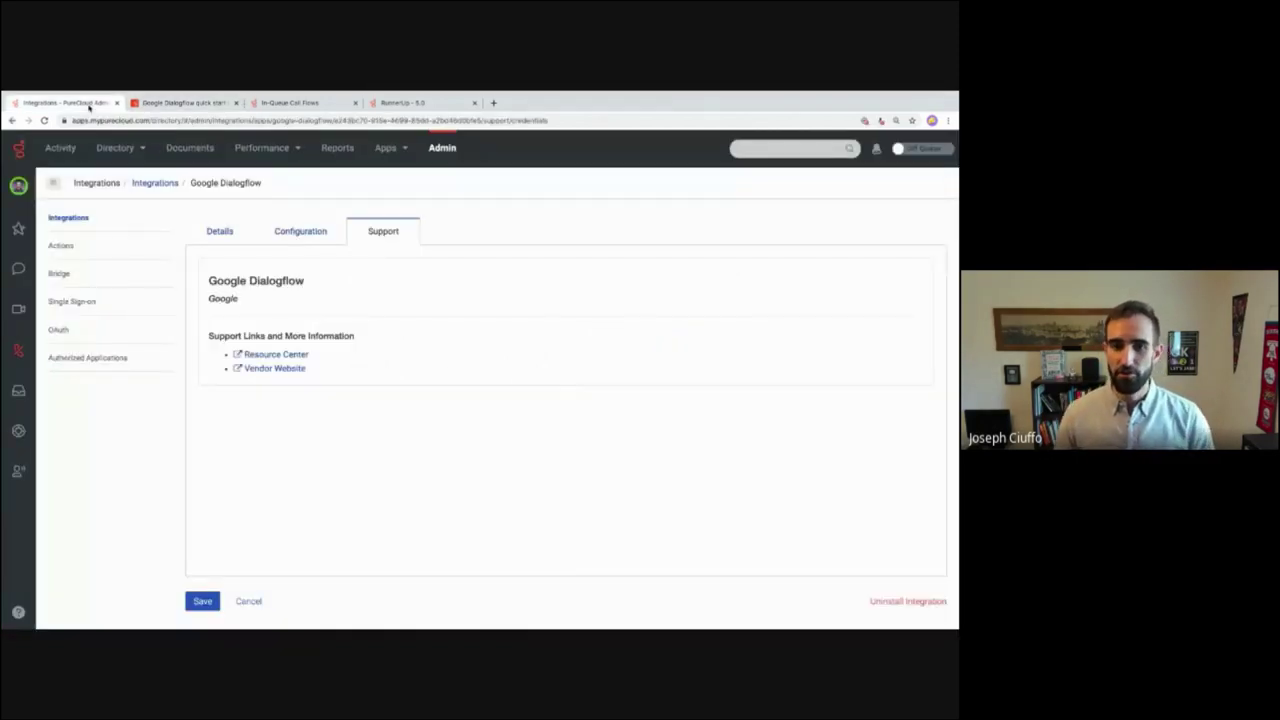
click(445, 152)
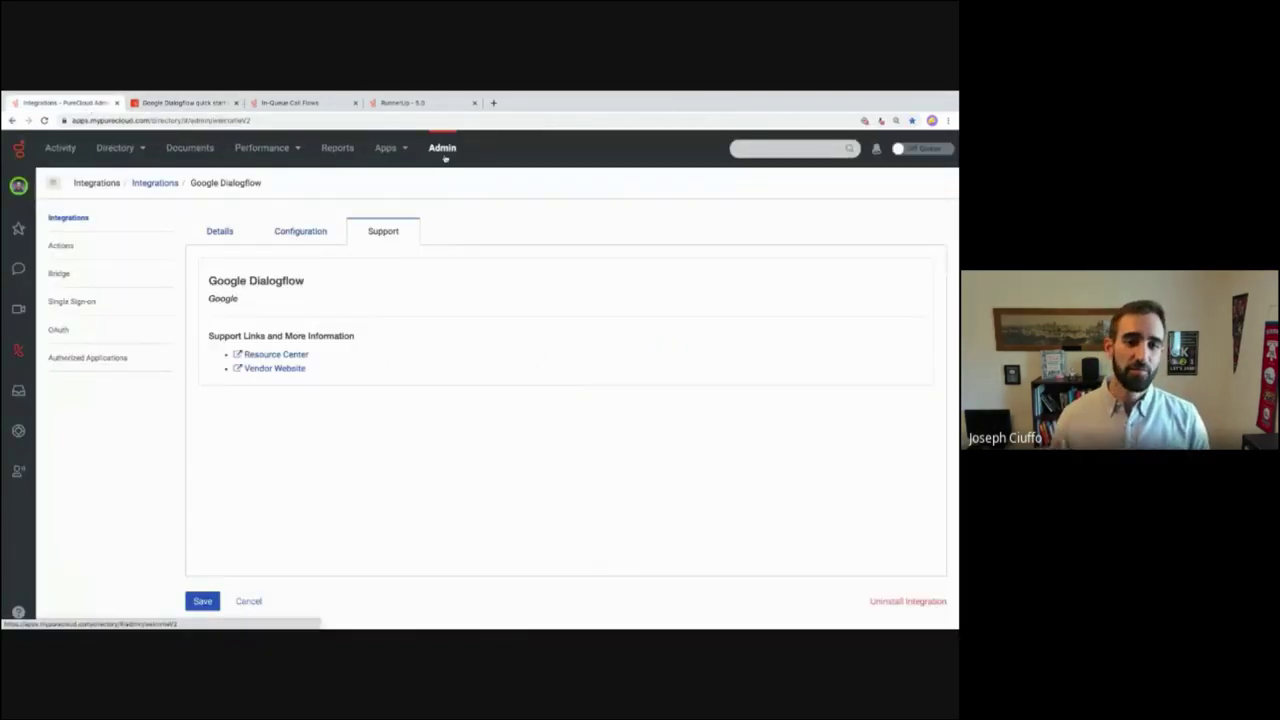
scroll(430, 352, down, 3)
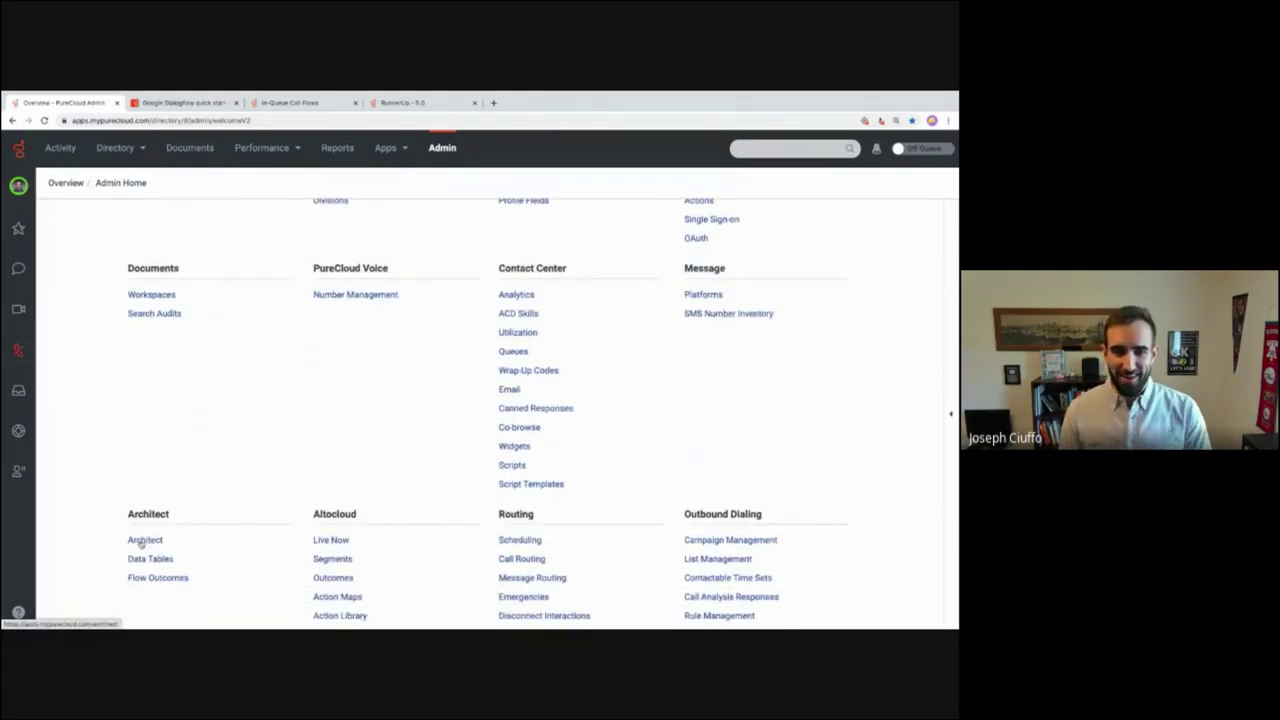
click(300, 103)
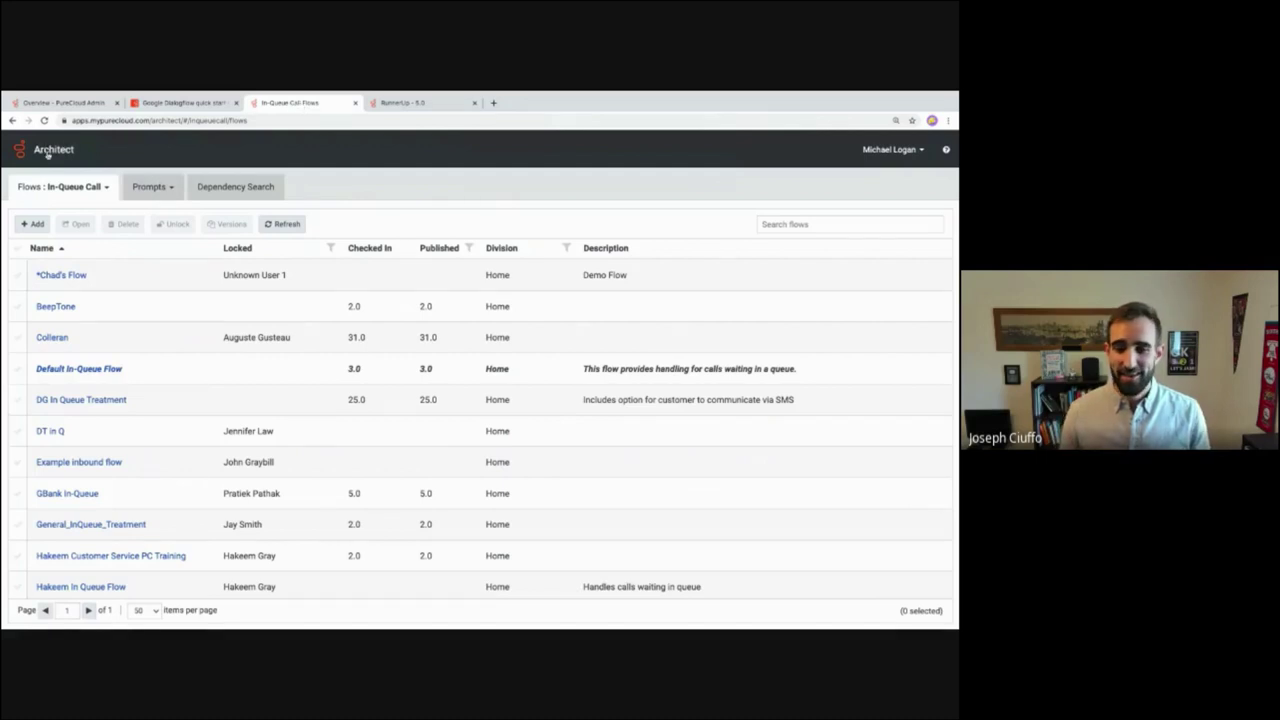
click(92, 188)
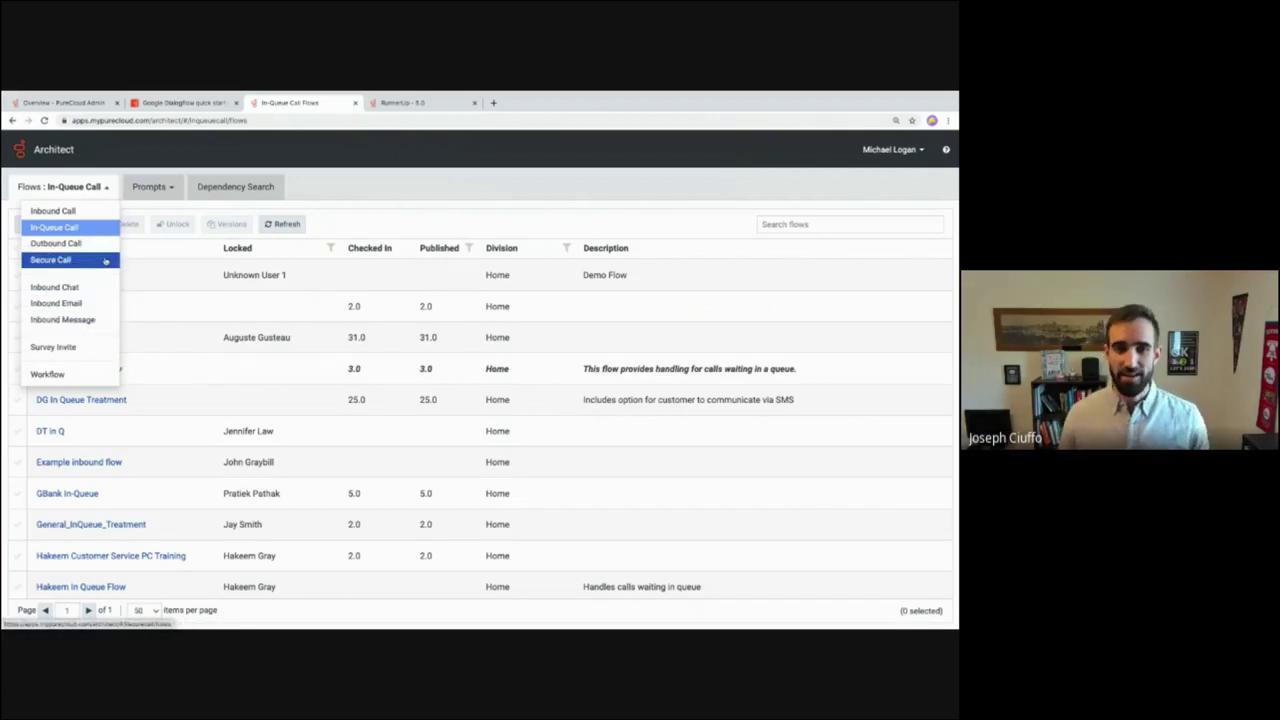
click(108, 187)
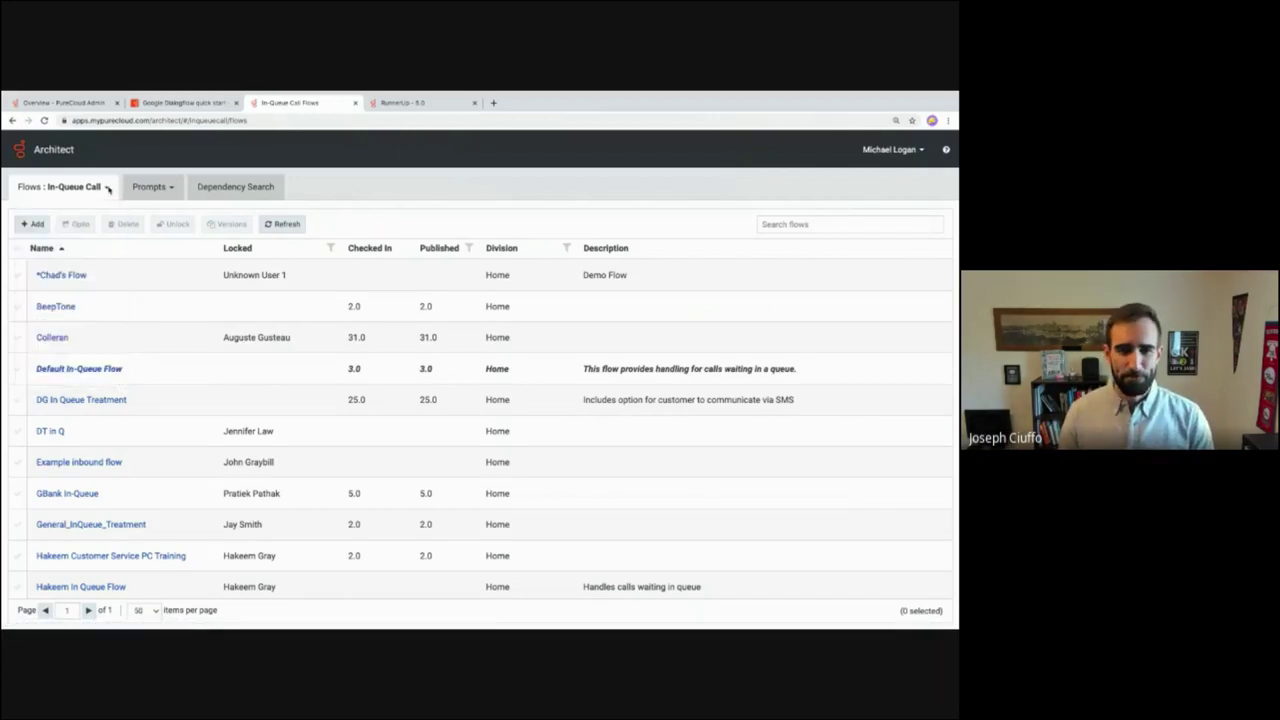
Step: Connect the RunnerUp flow's Call Dialogflow Bot action to the RunnerUpTech Dialogflow agent
click(408, 106)
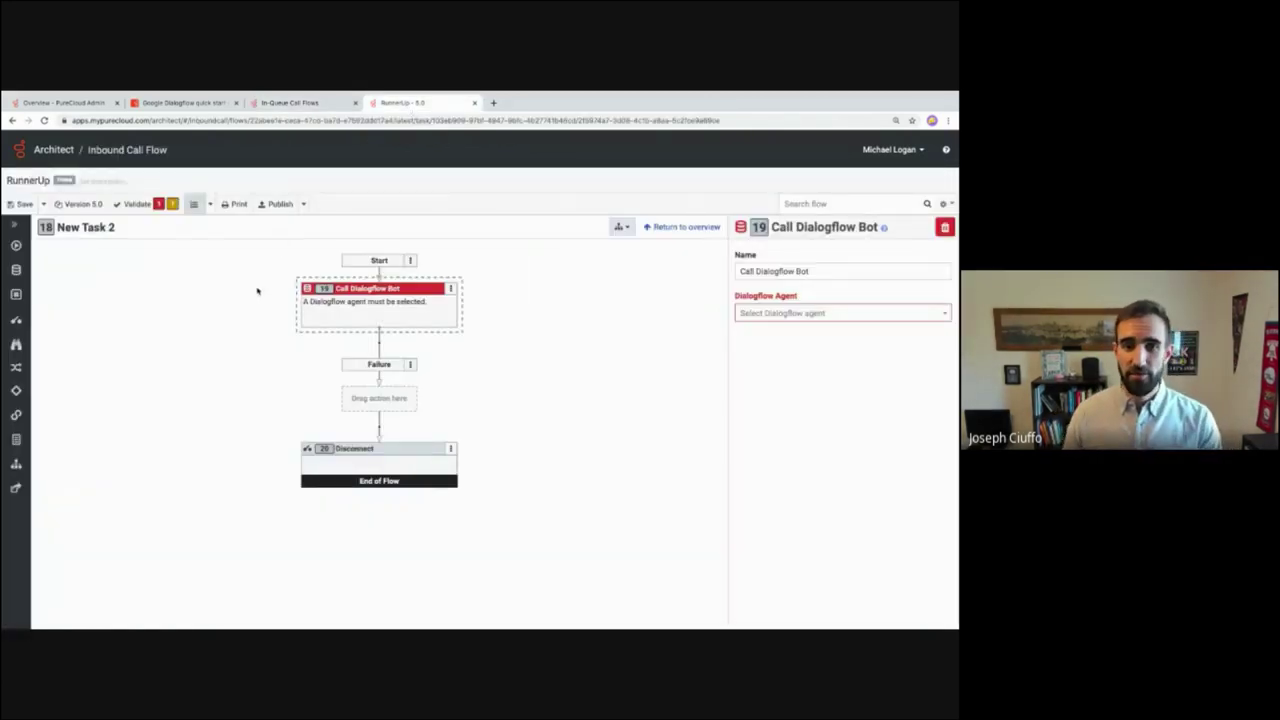
drag(336, 300, 348, 268)
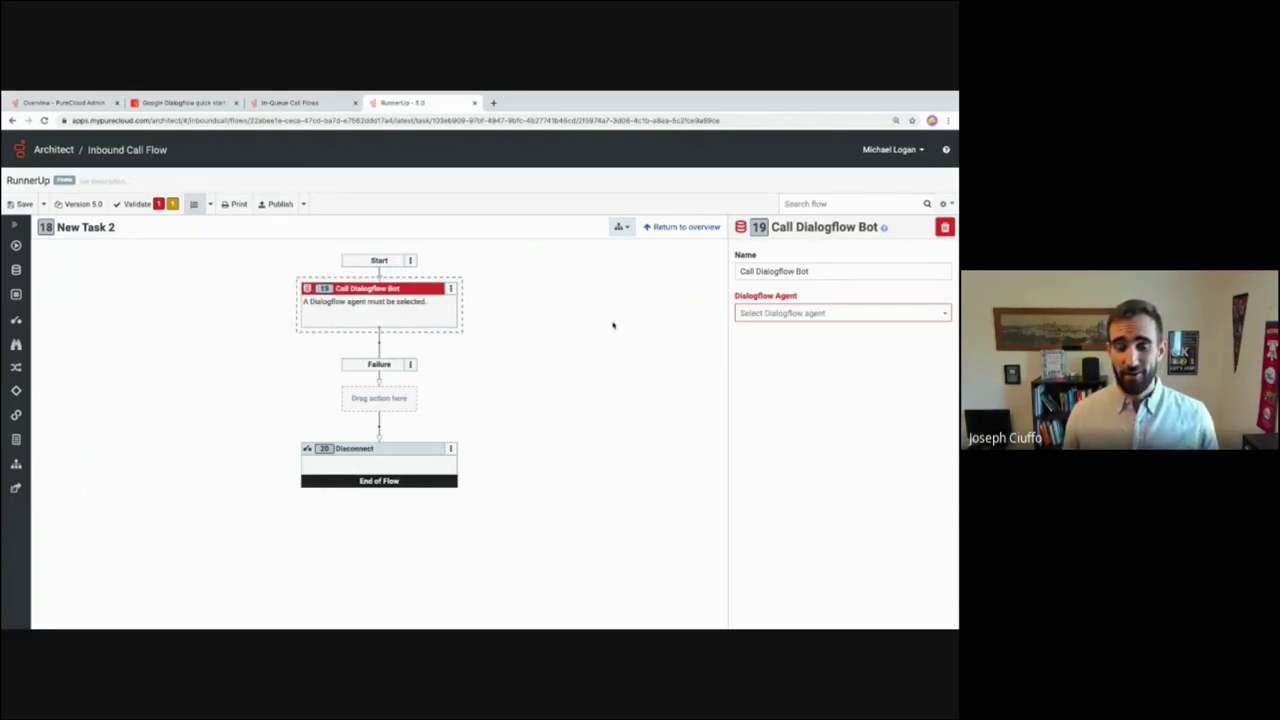
click(814, 313)
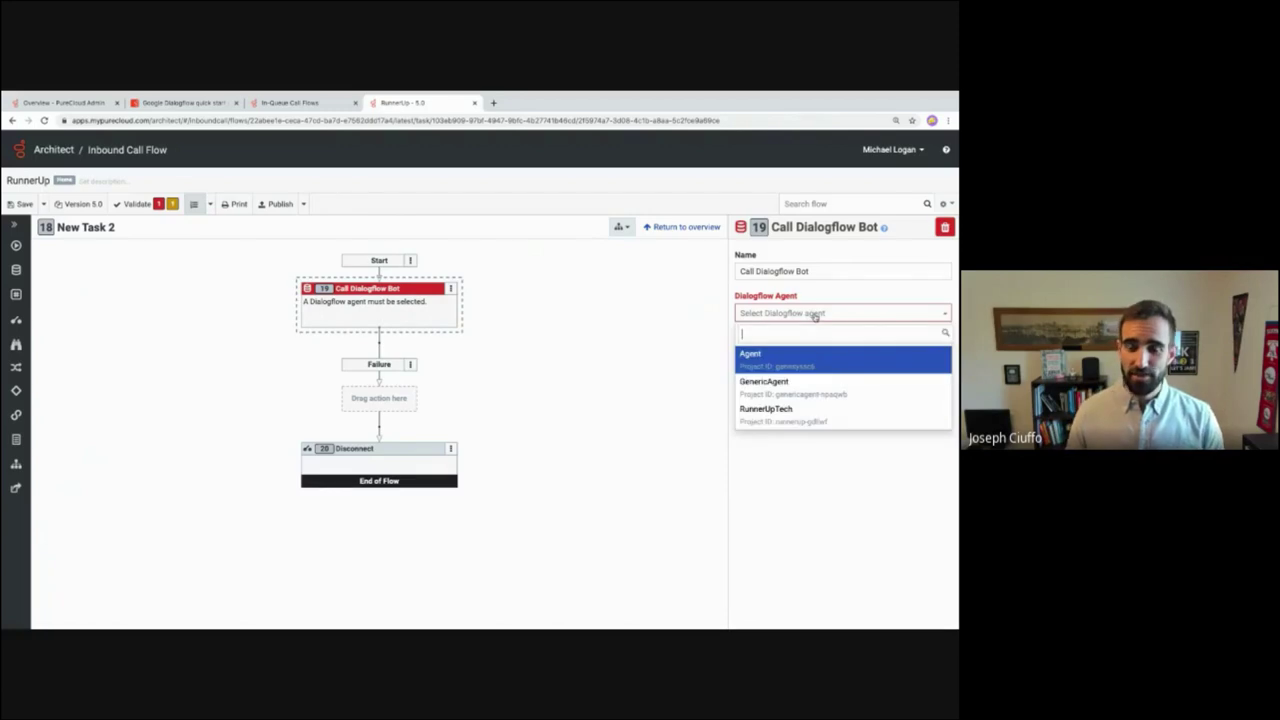
click(800, 414)
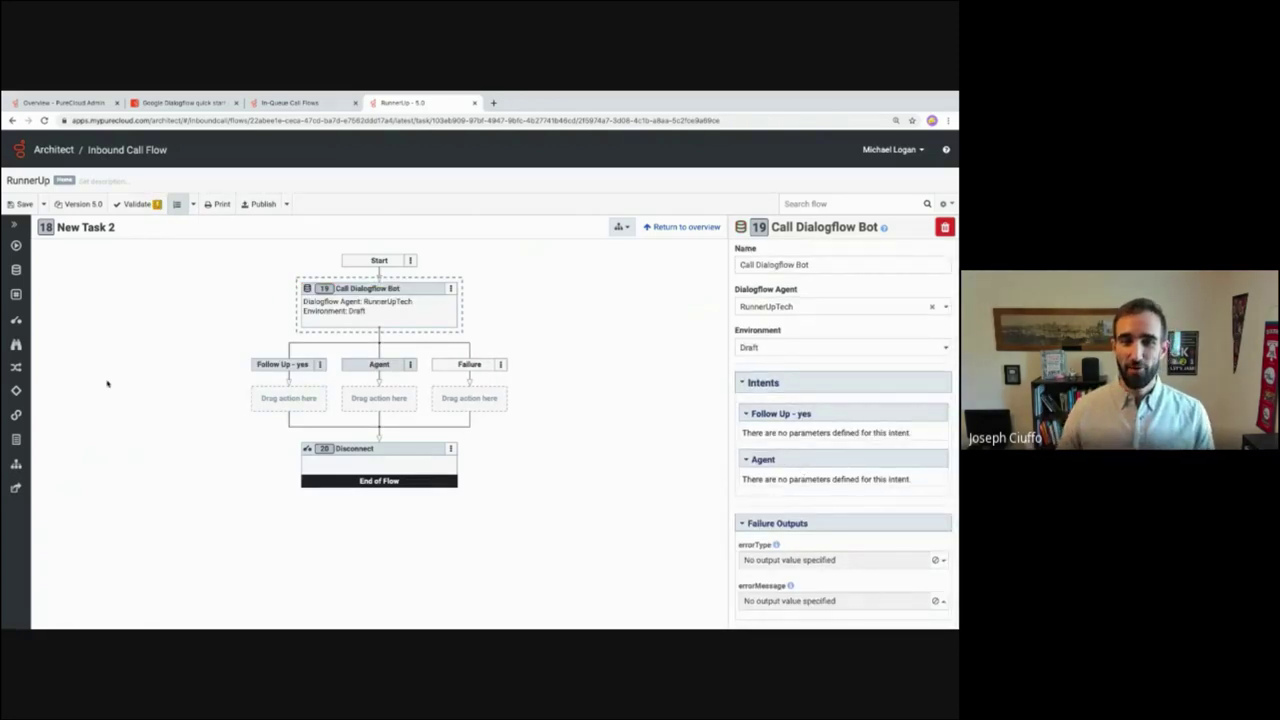
Step: Add a Set Screen Pop action to the Agent branch, leaving its script unchosen
click(20, 366)
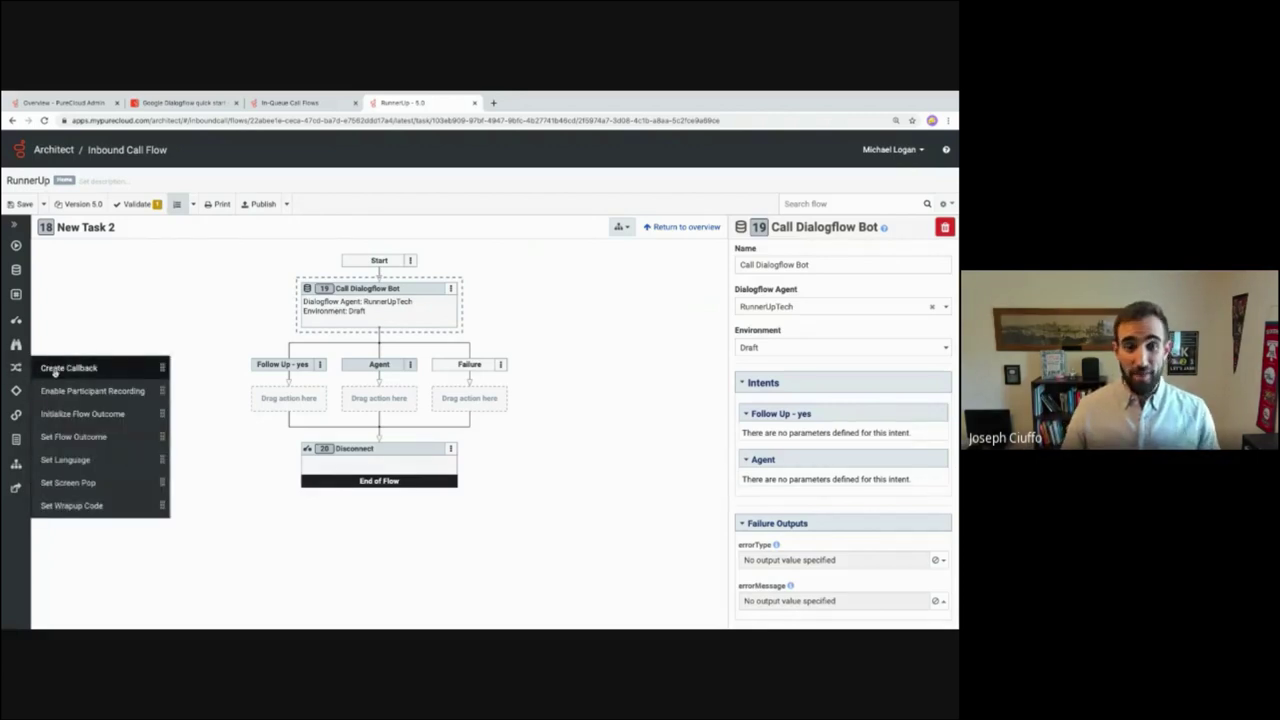
drag(72, 481, 378, 397)
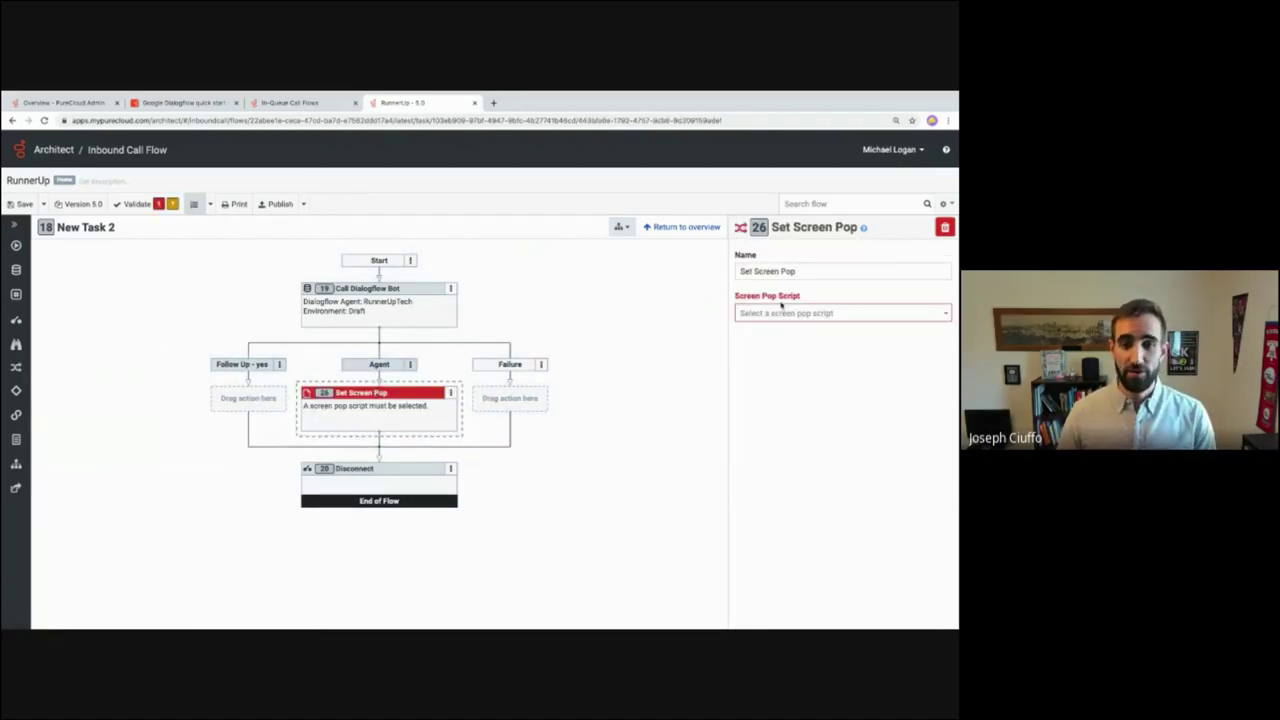
click(808, 314)
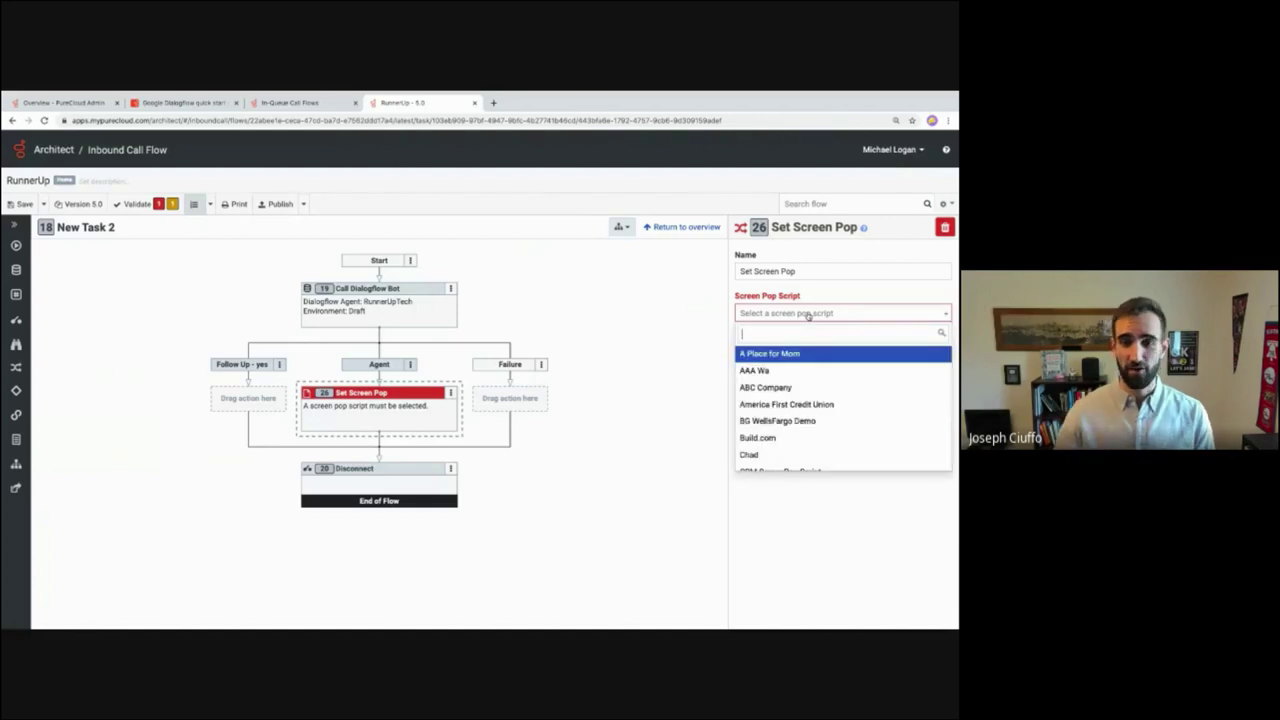
click(808, 314)
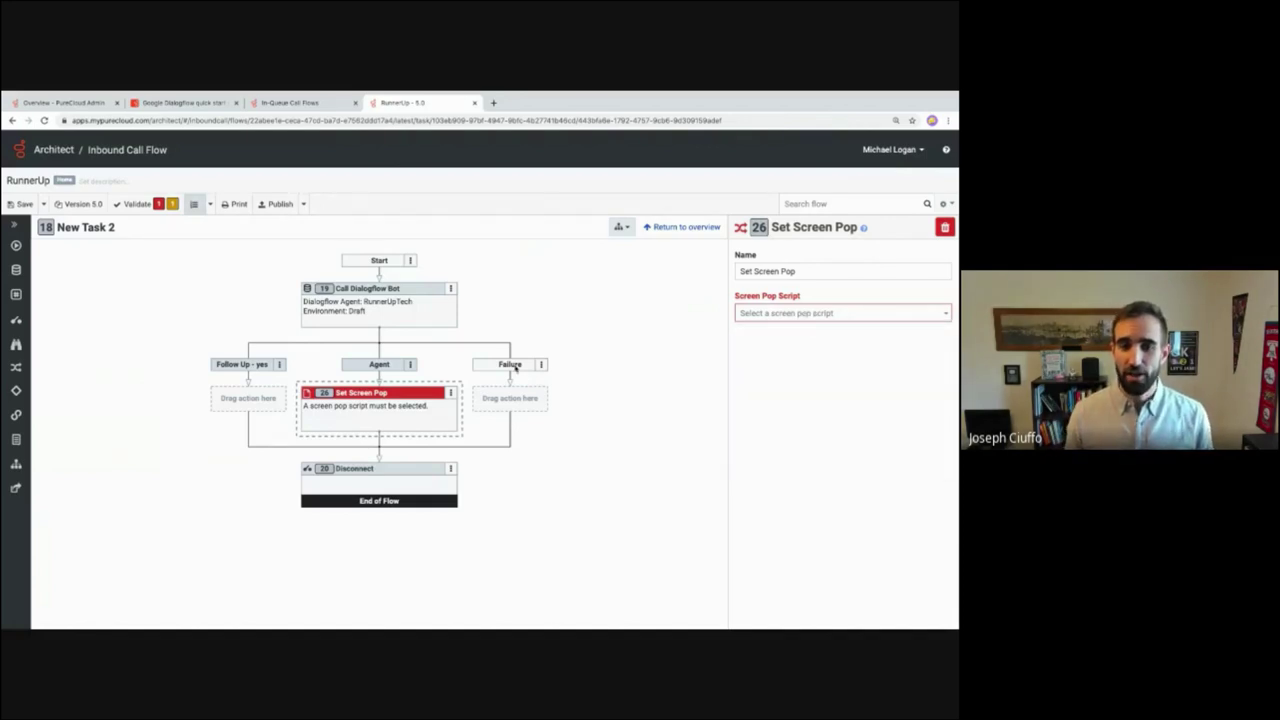
Step: Add a Create Callback action to the Follow Up - yes branch and review its settings
mouse_move(14, 397)
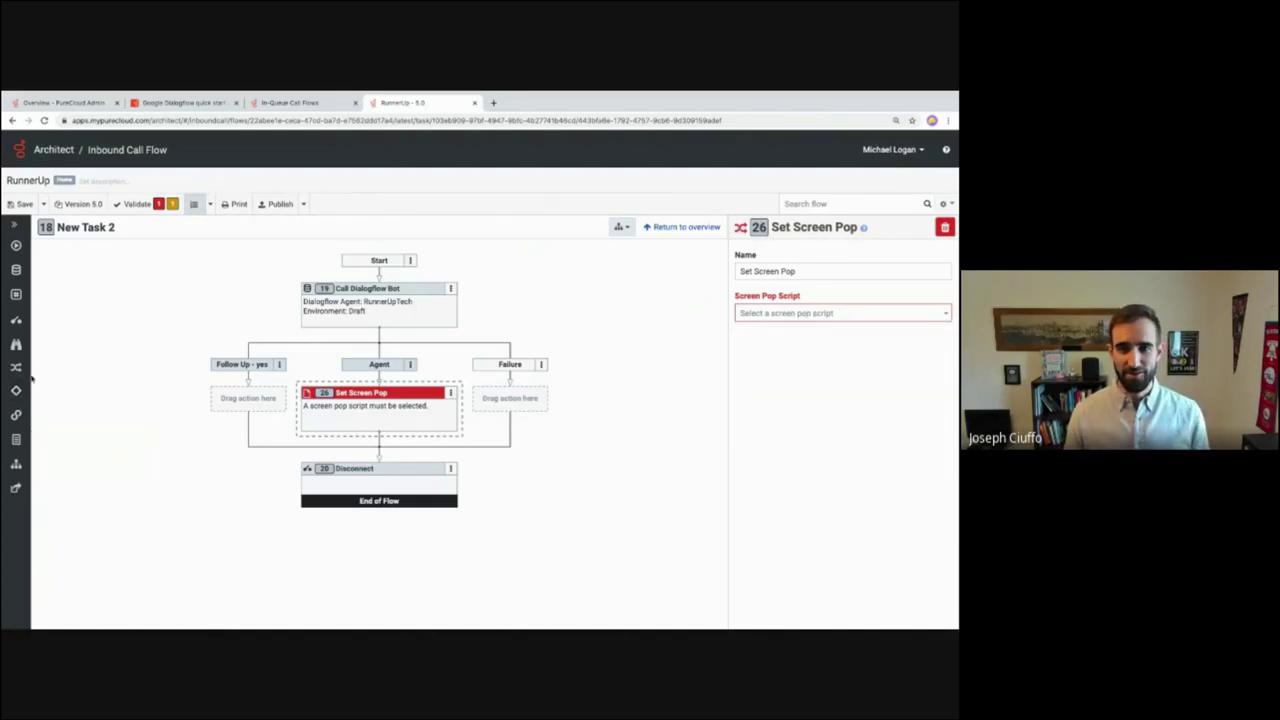
mouse_move(15, 367)
drag(65, 370, 231, 398)
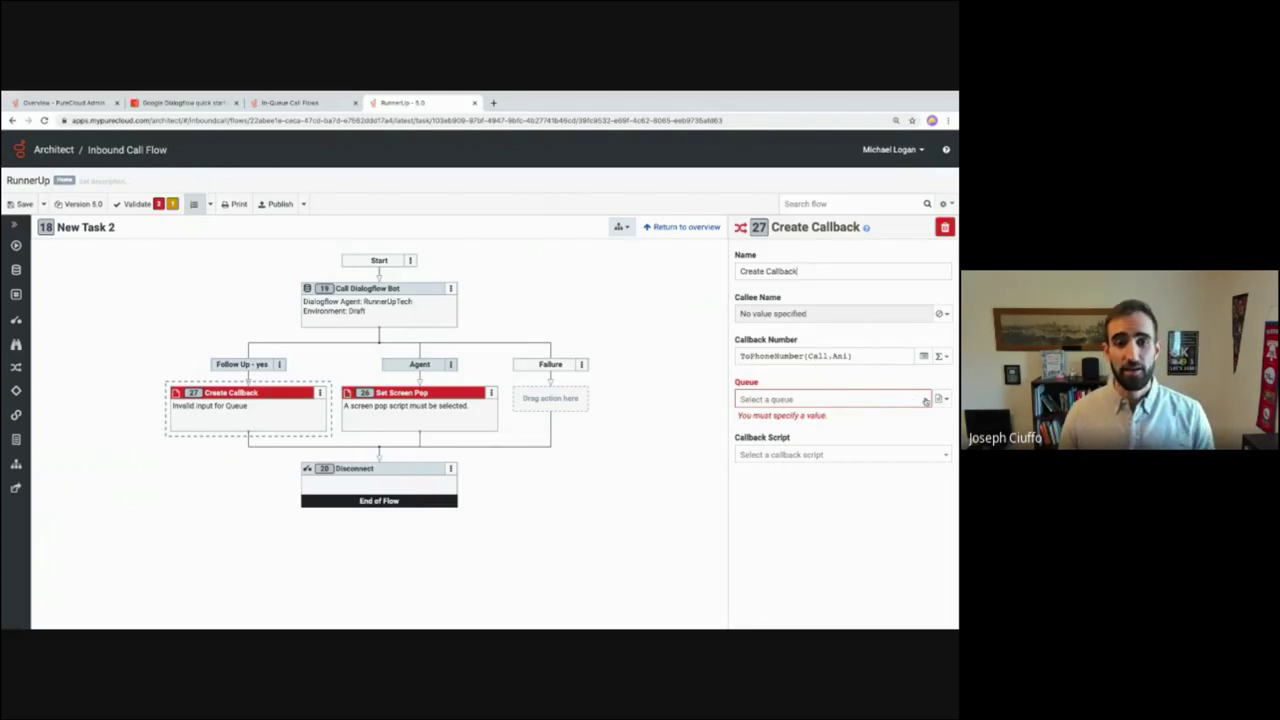
scroll(625, 433, down, 1)
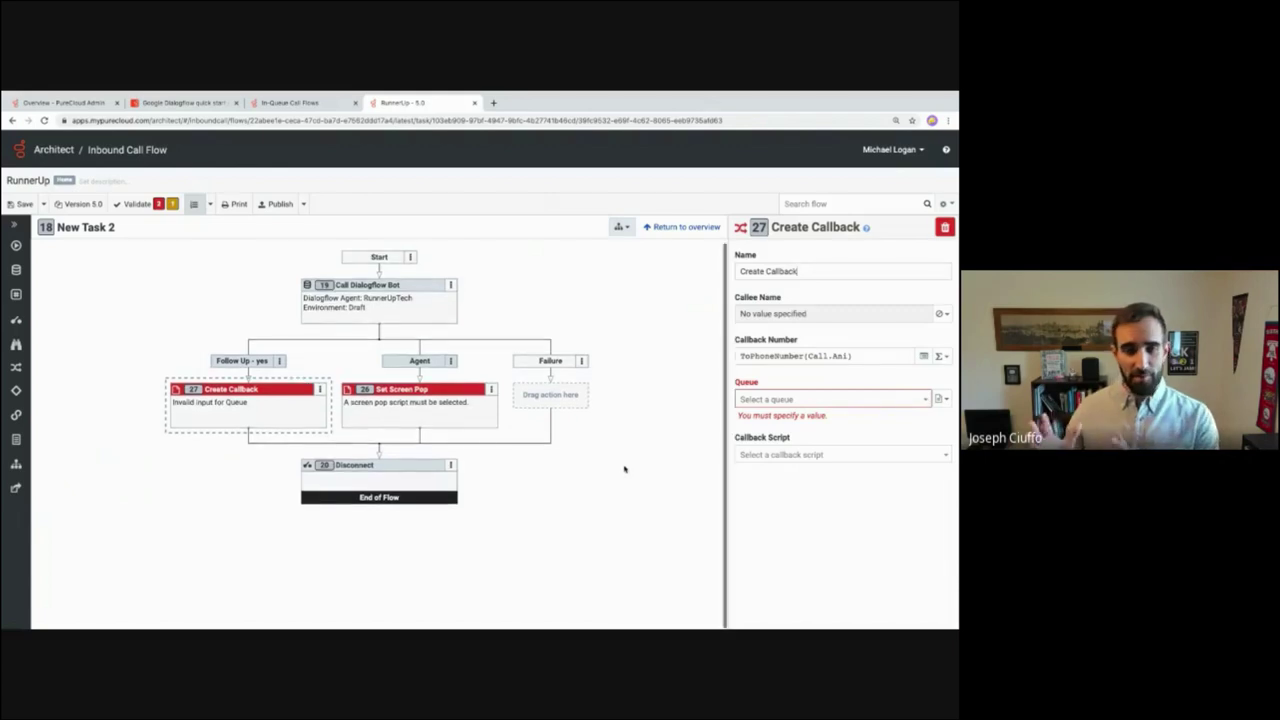
click(452, 416)
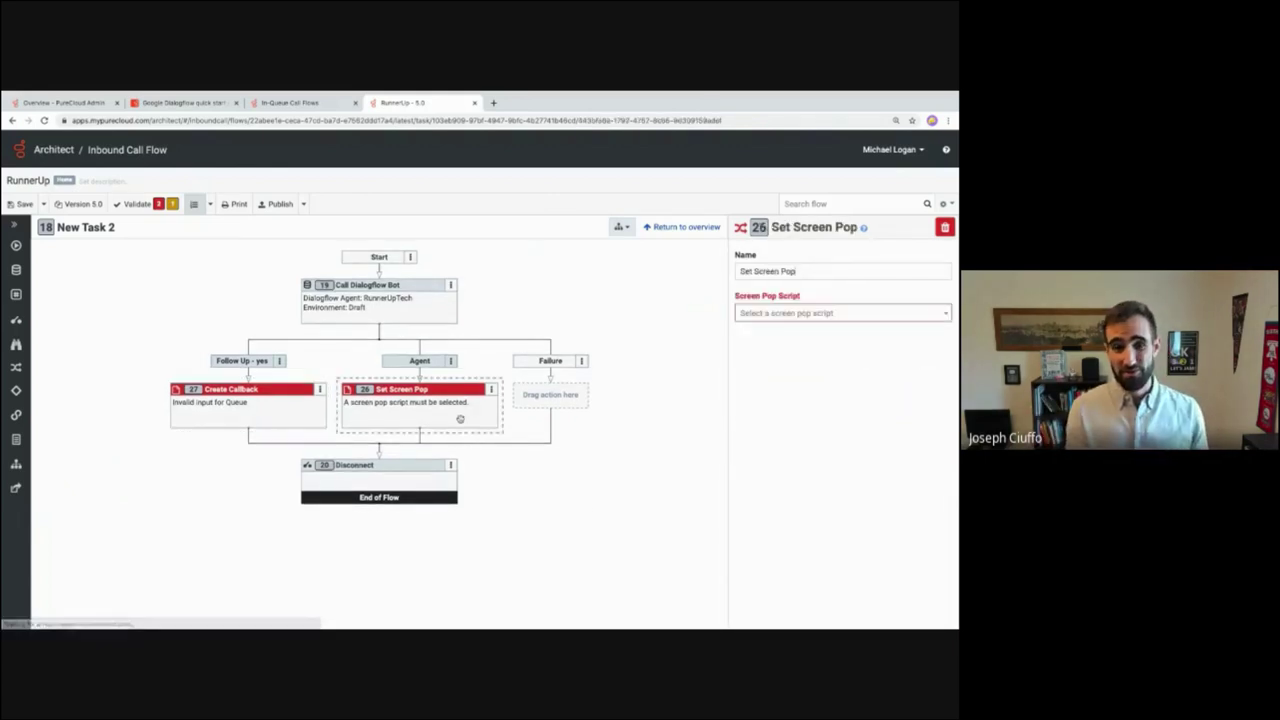
click(287, 401)
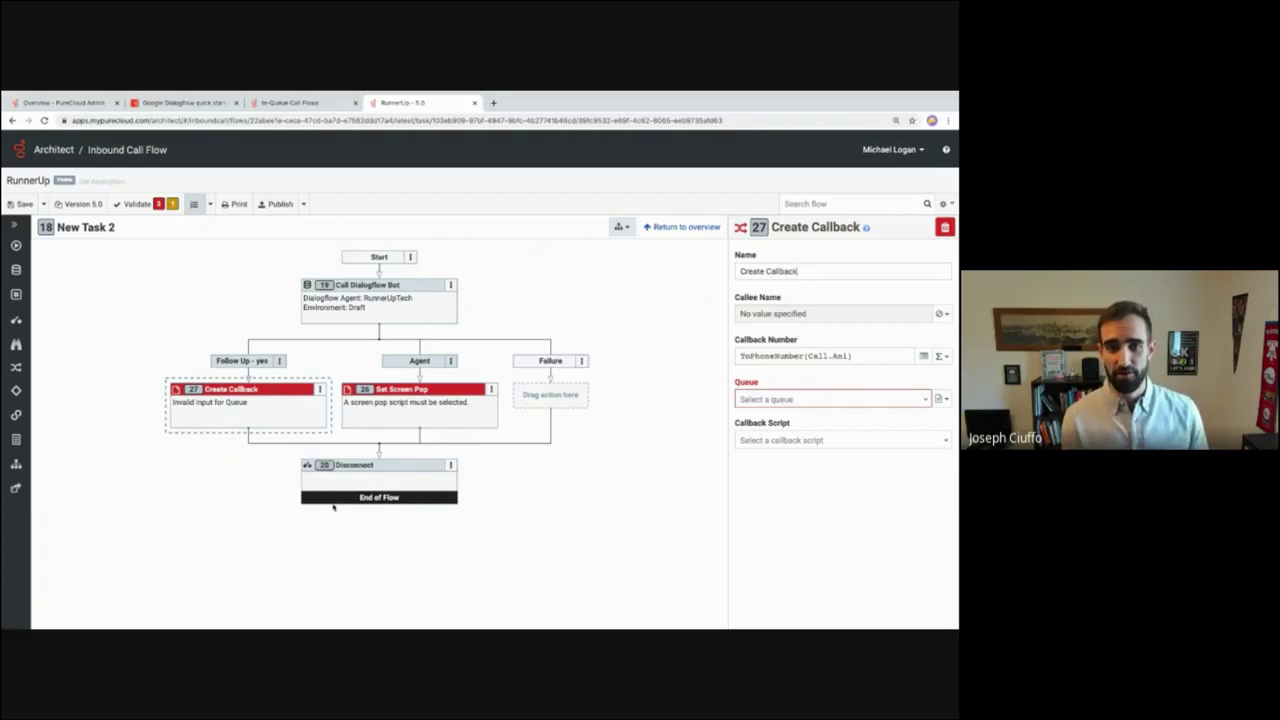
Step: Switch to the Overview - PureCloud Admin page and scroll up the Admin Home
click(73, 102)
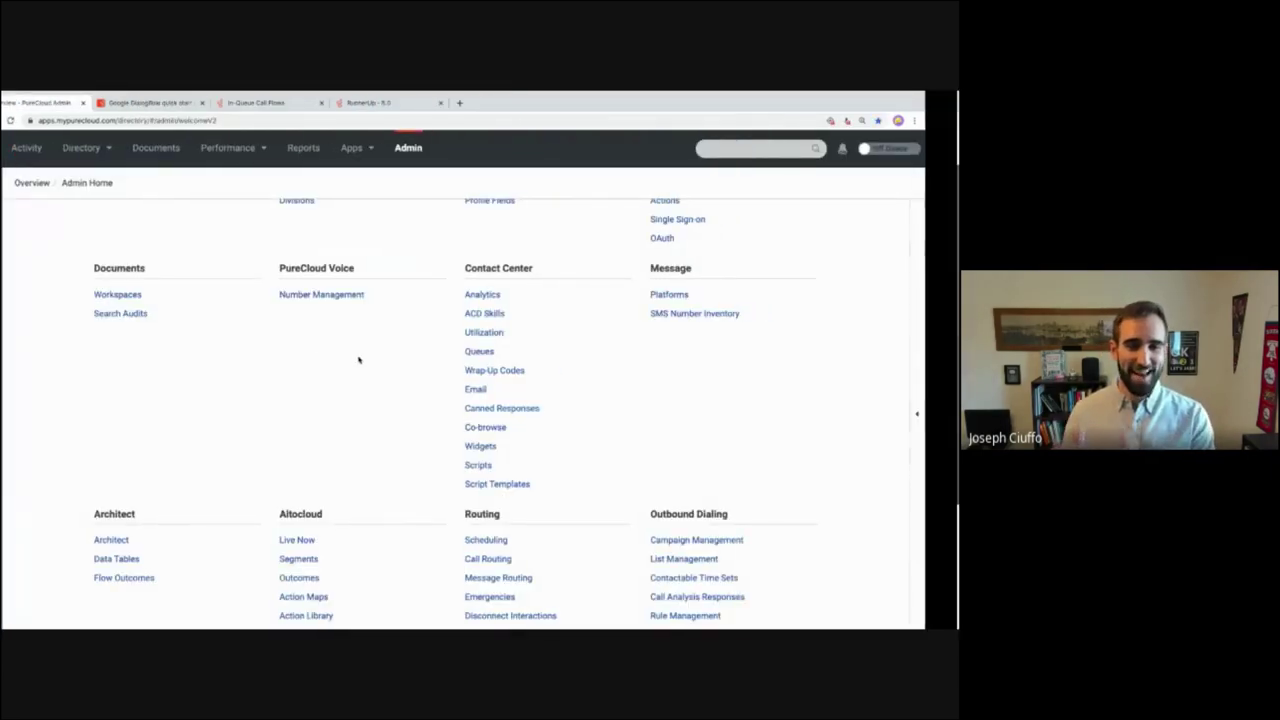
scroll(359, 360, up, 2)
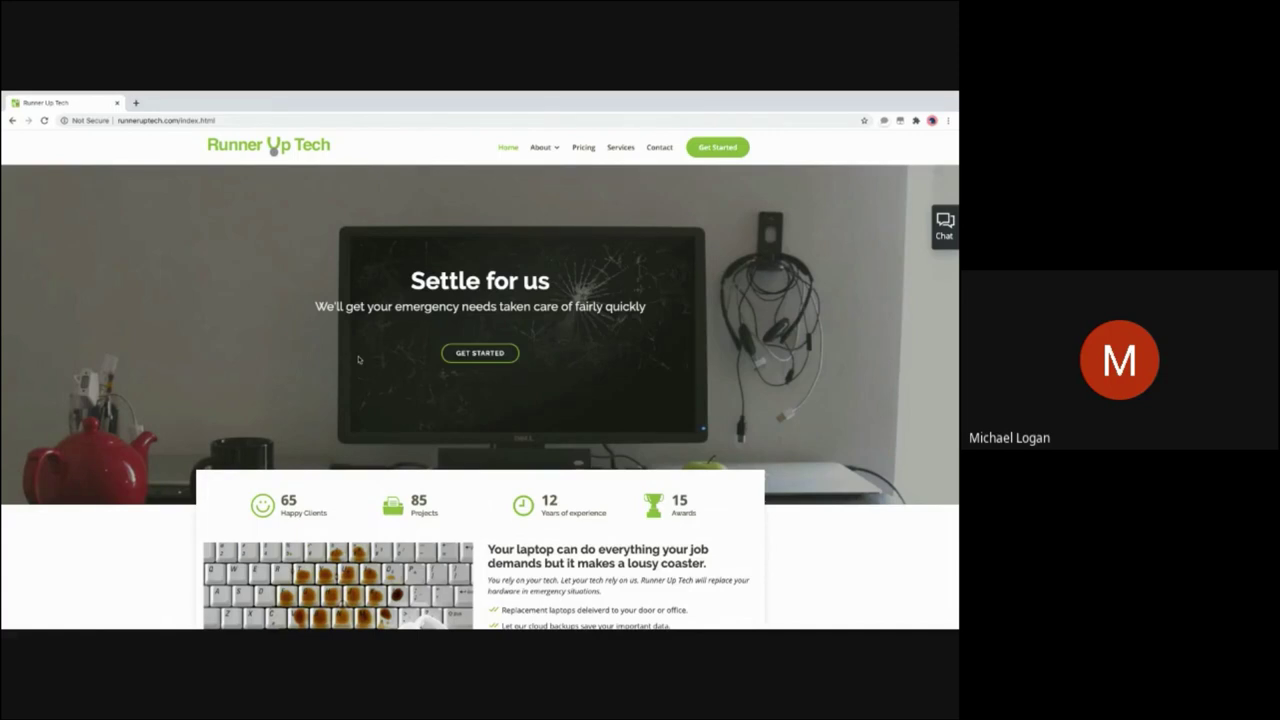
Step: Scroll through the Runner Up Tech home page, then move to the PureCloud Admin desktop
scroll(351, 354, down, 3)
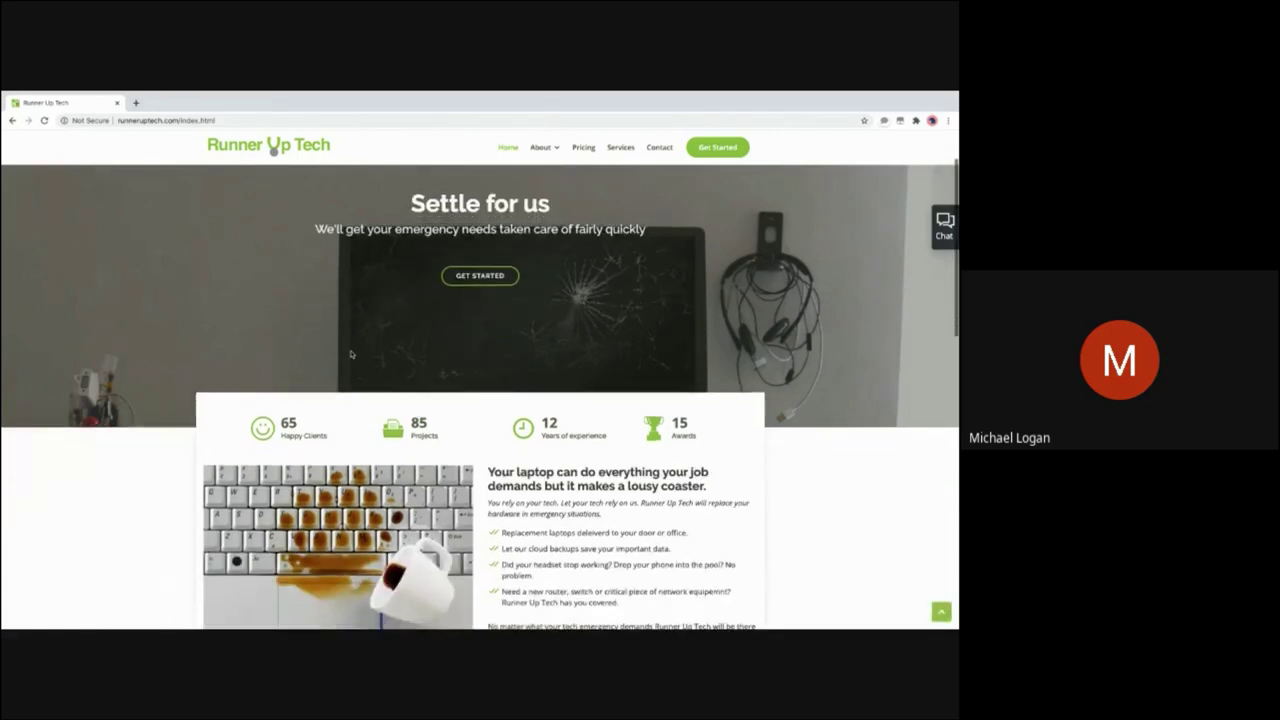
scroll(351, 354, down, 9)
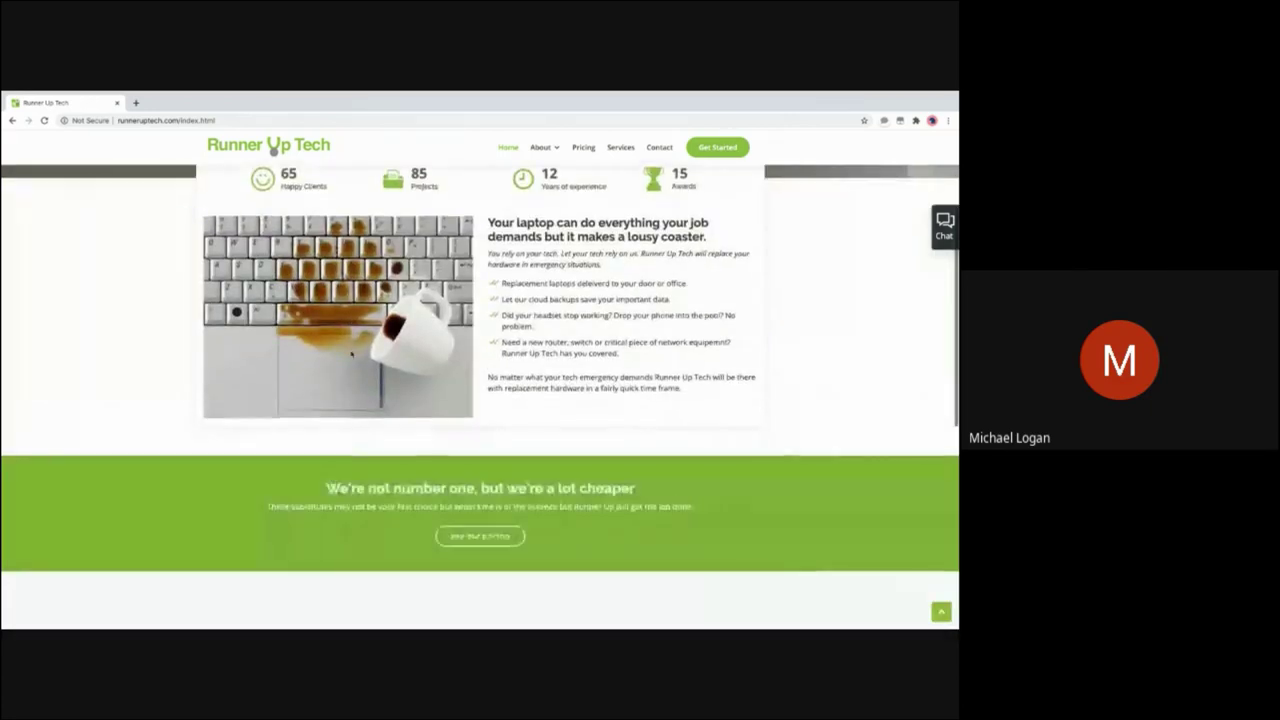
scroll(351, 354, up, 9)
scroll(351, 354, up, 3)
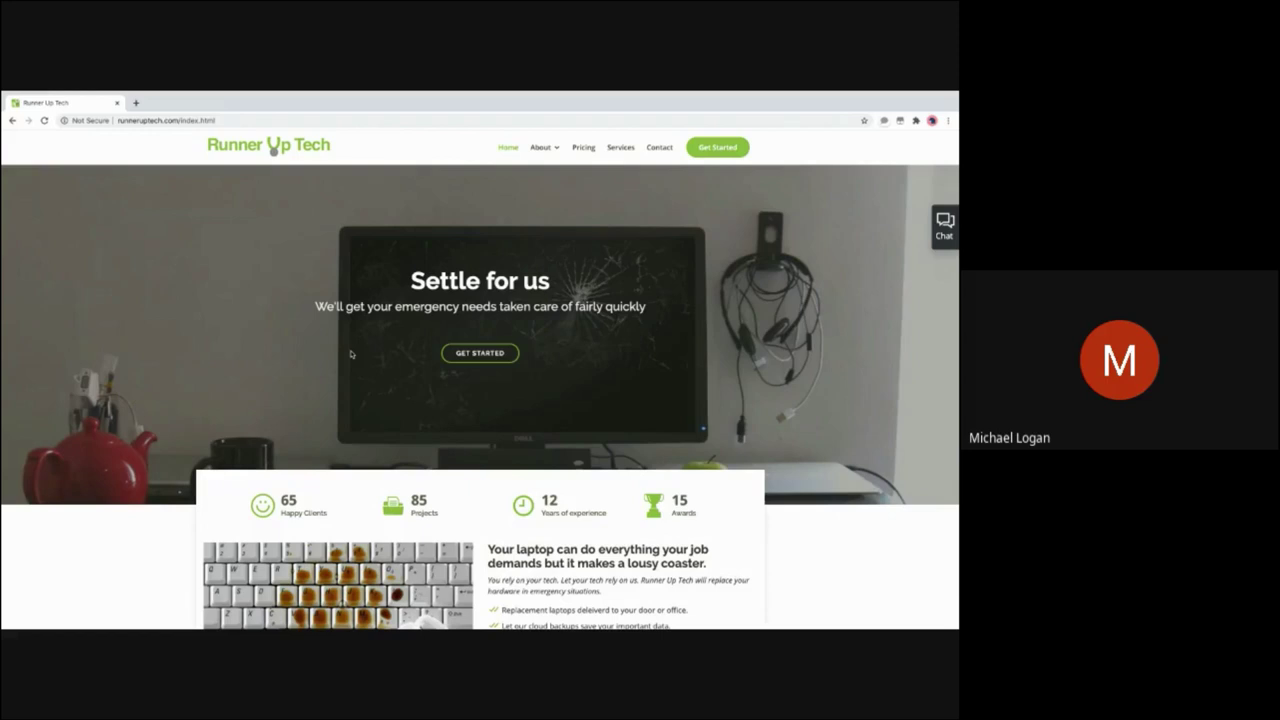
key(ctrl+Left)
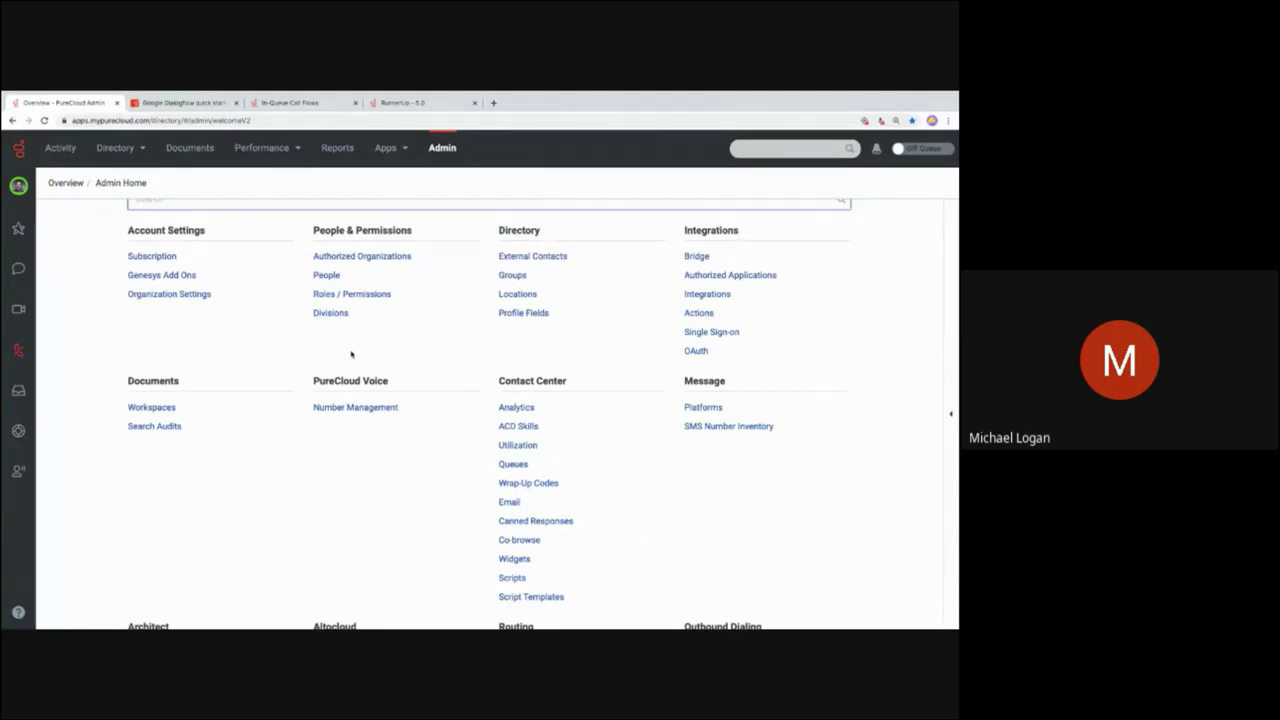
Step: Review the email, chat and Twitter interactions beside the Runner Up Tech site, then open its Live Chat form
key(ctrl+Left)
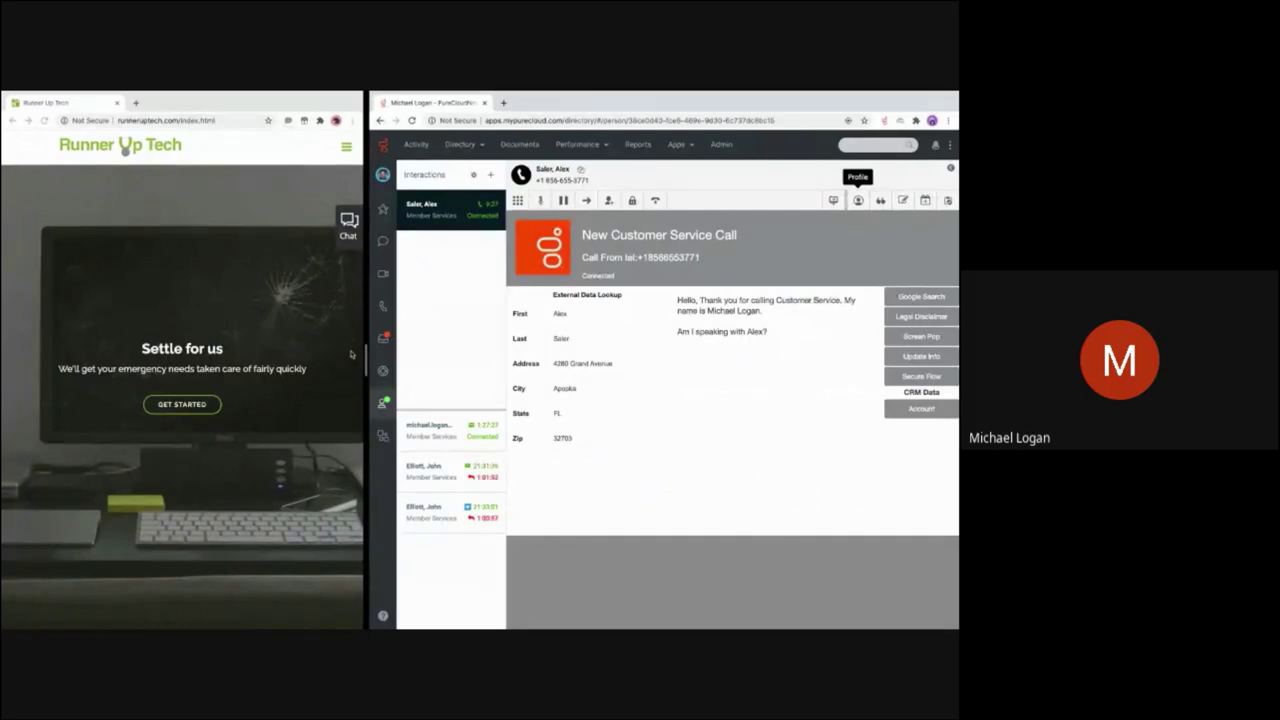
drag(366, 350, 306, 346)
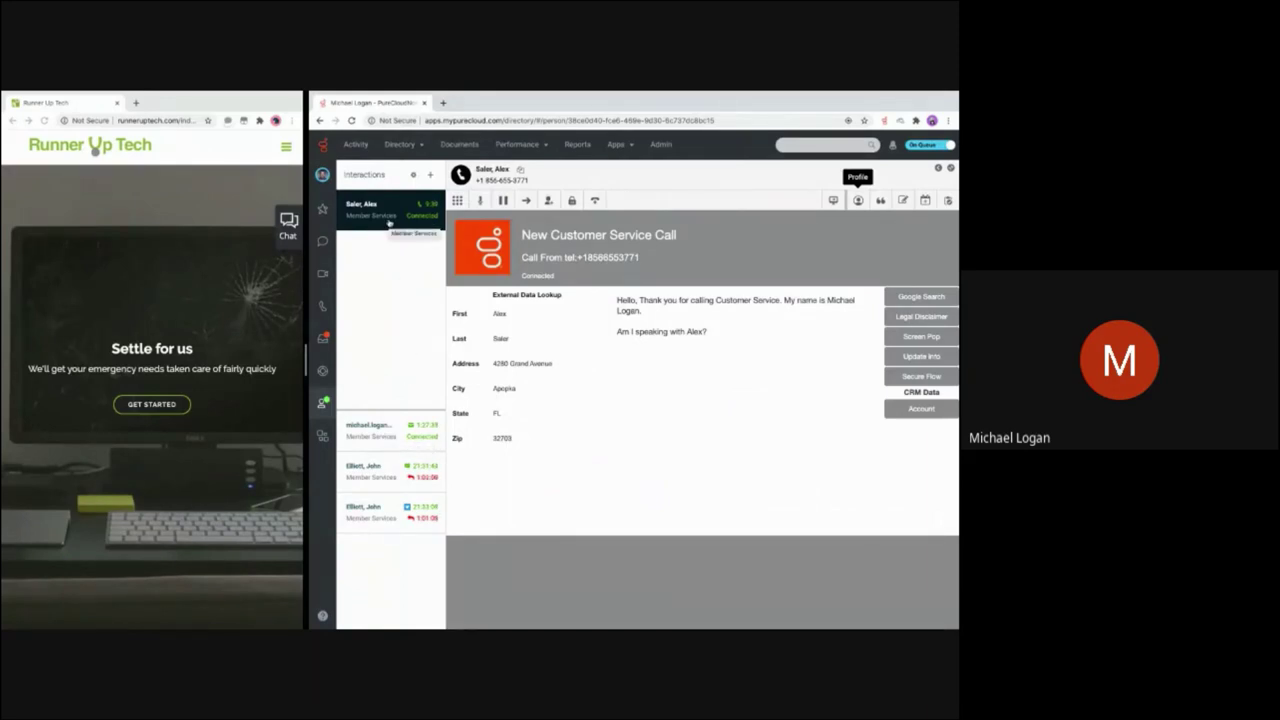
click(384, 428)
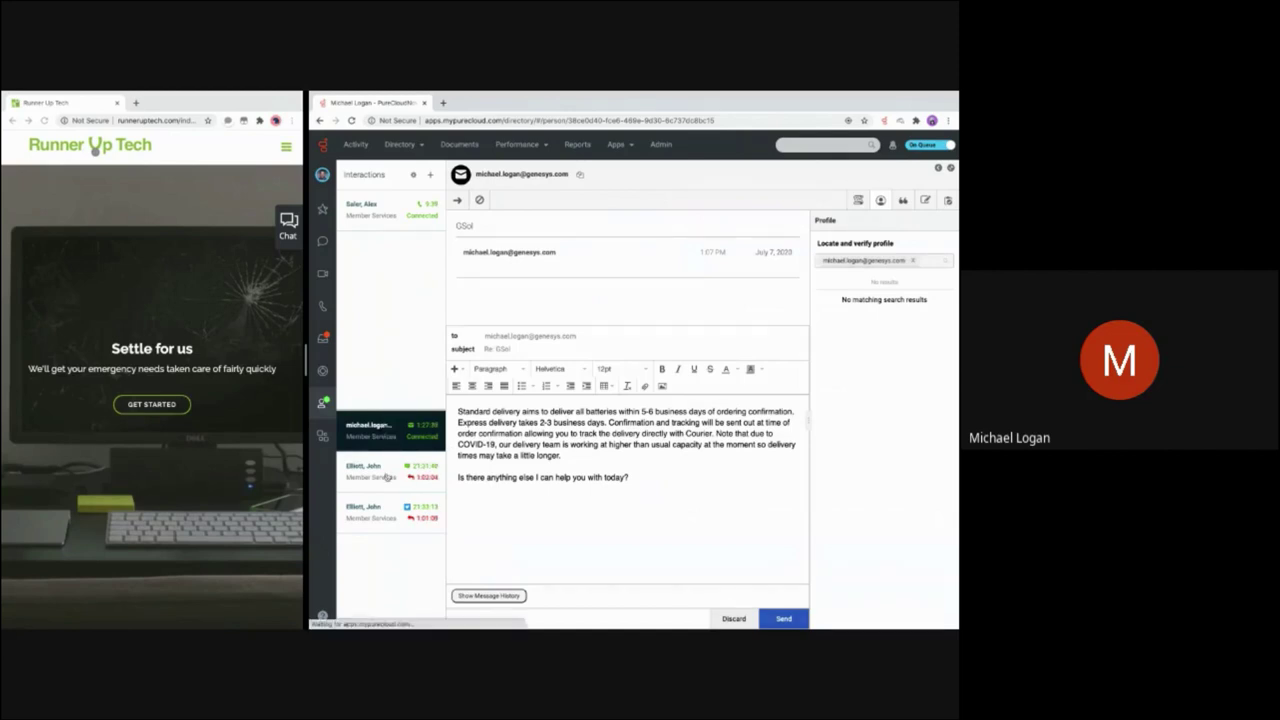
click(386, 474)
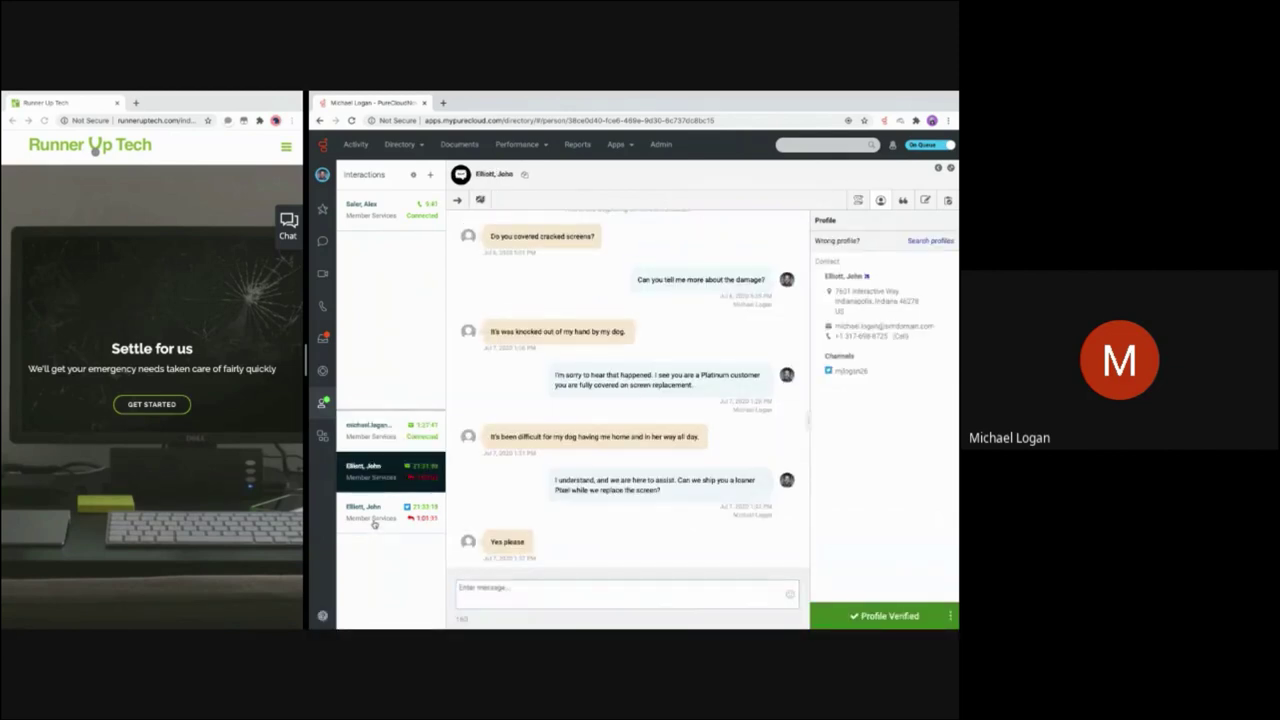
click(374, 521)
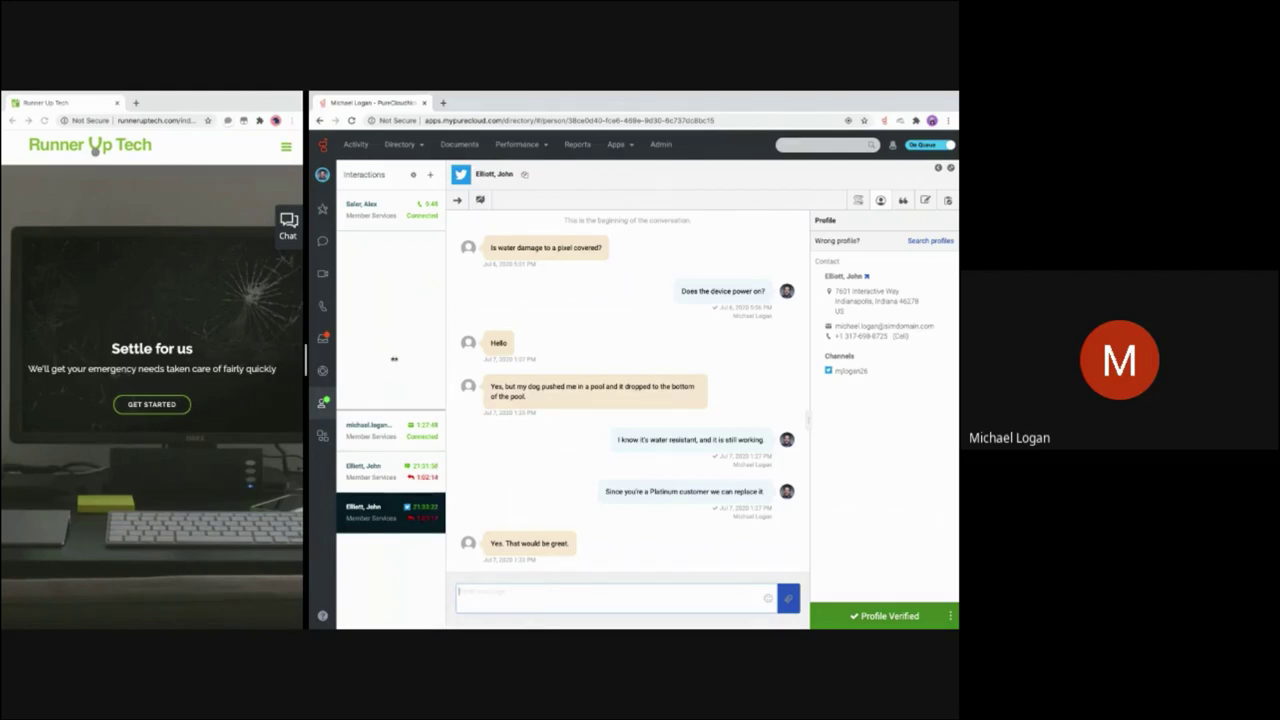
drag(306, 356, 450, 360)
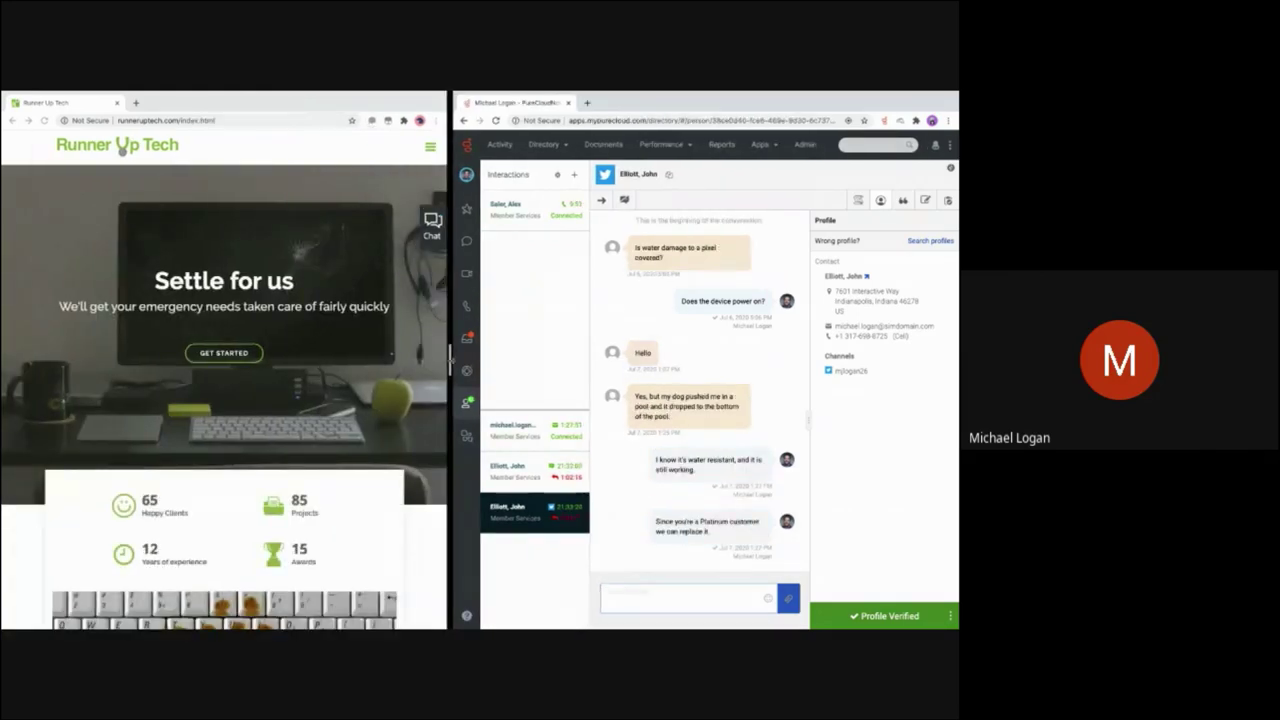
click(431, 237)
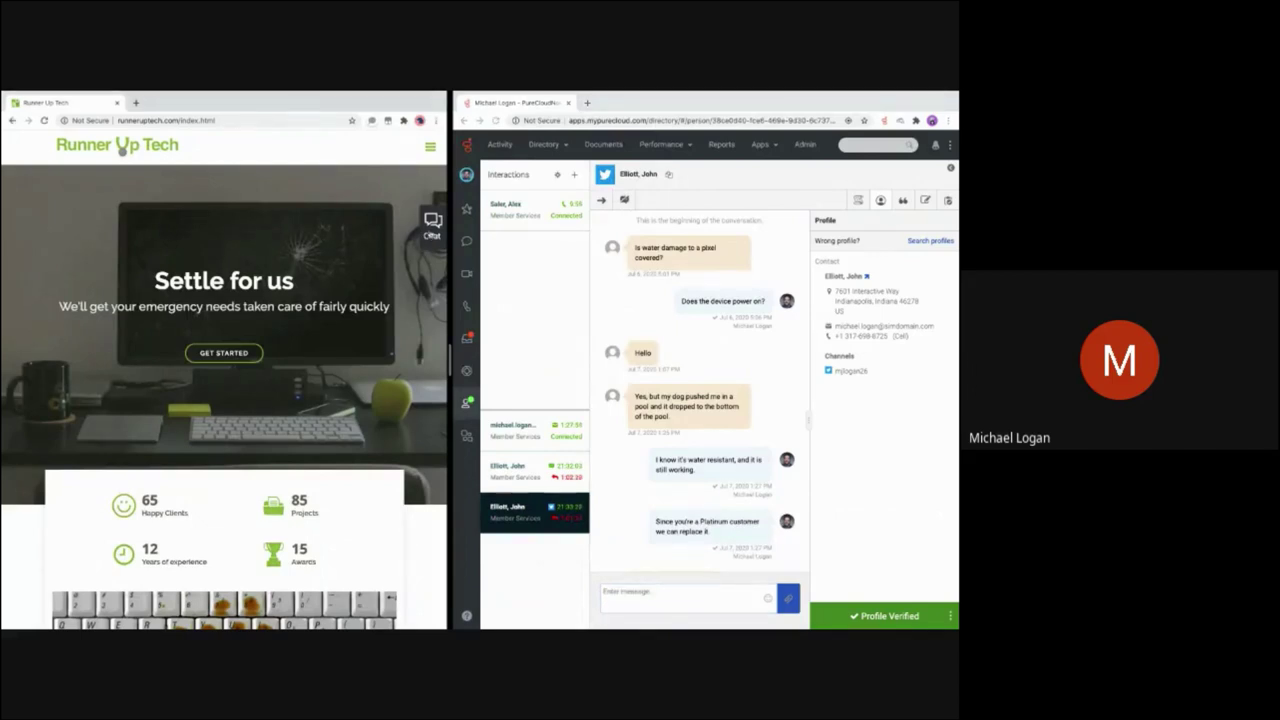
Step: Autofill the customer's first name, last name and e-mail in Live Chat and start the chat
click(363, 511)
click(356, 528)
click(354, 531)
click(354, 544)
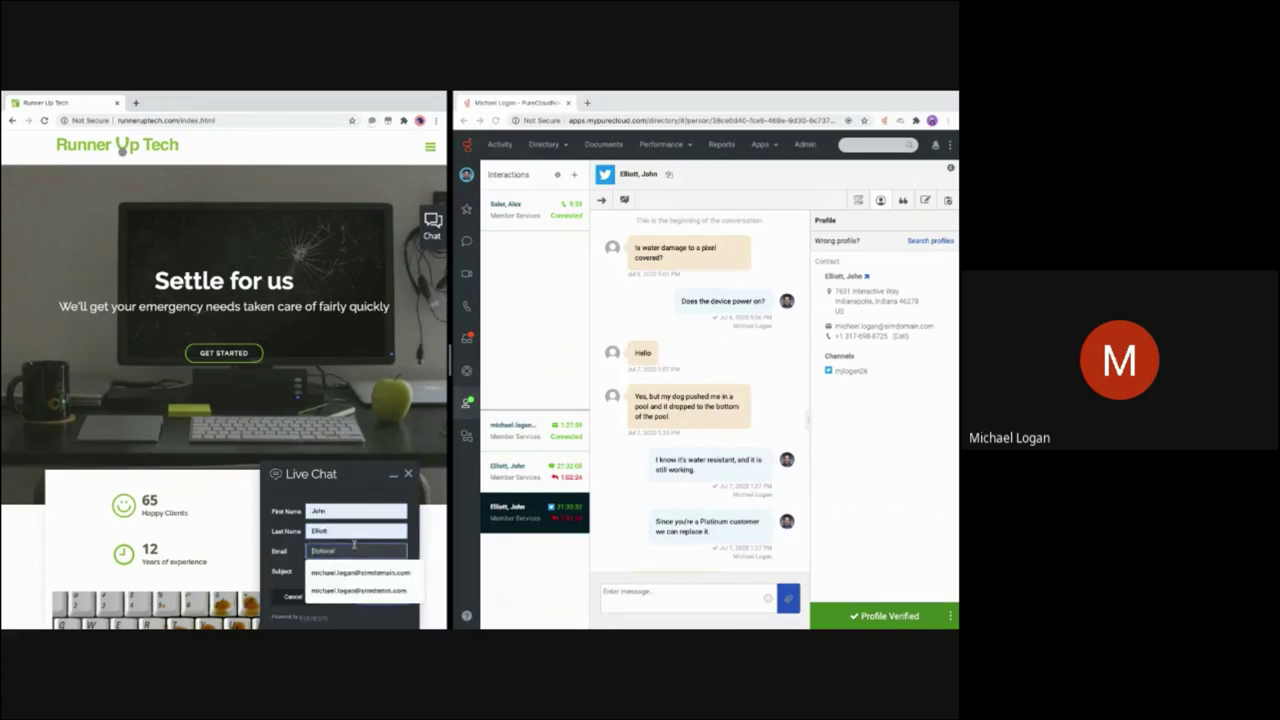
click(355, 565)
click(378, 597)
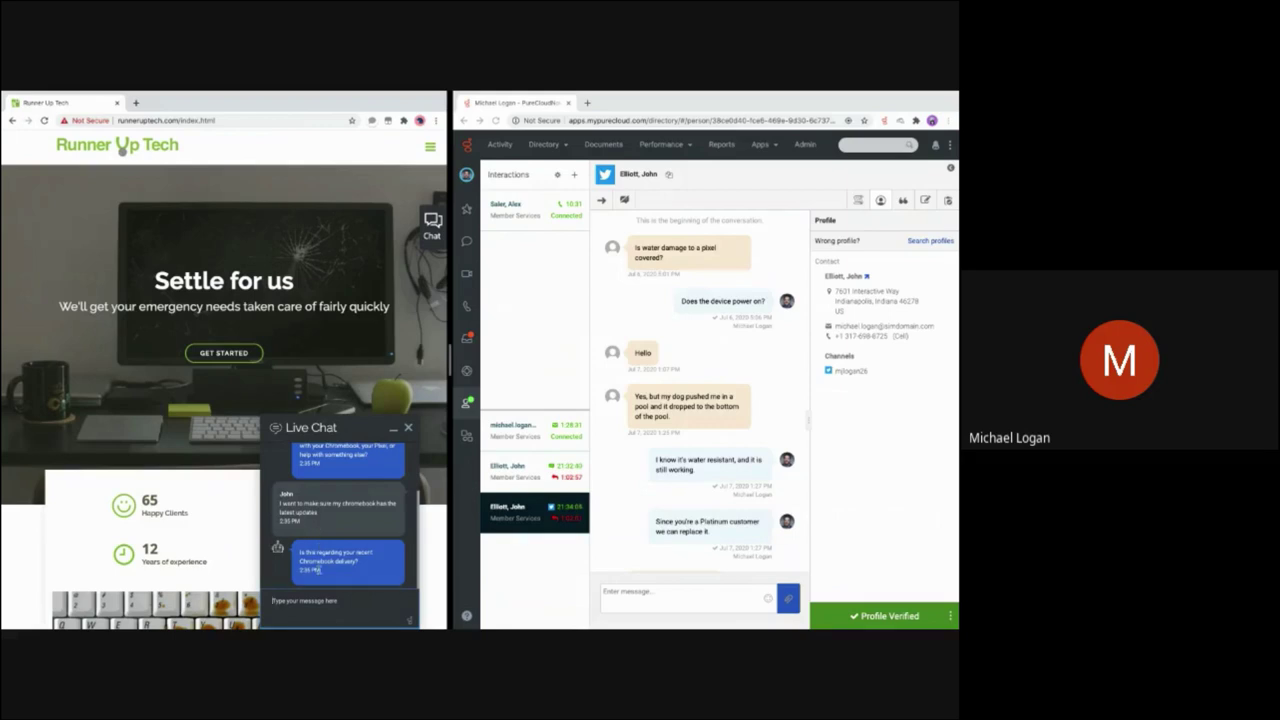
Step: Reply 'yes' to the bot and widen the agent's PureCloud window
click(327, 605)
text(yes)
key(Return)
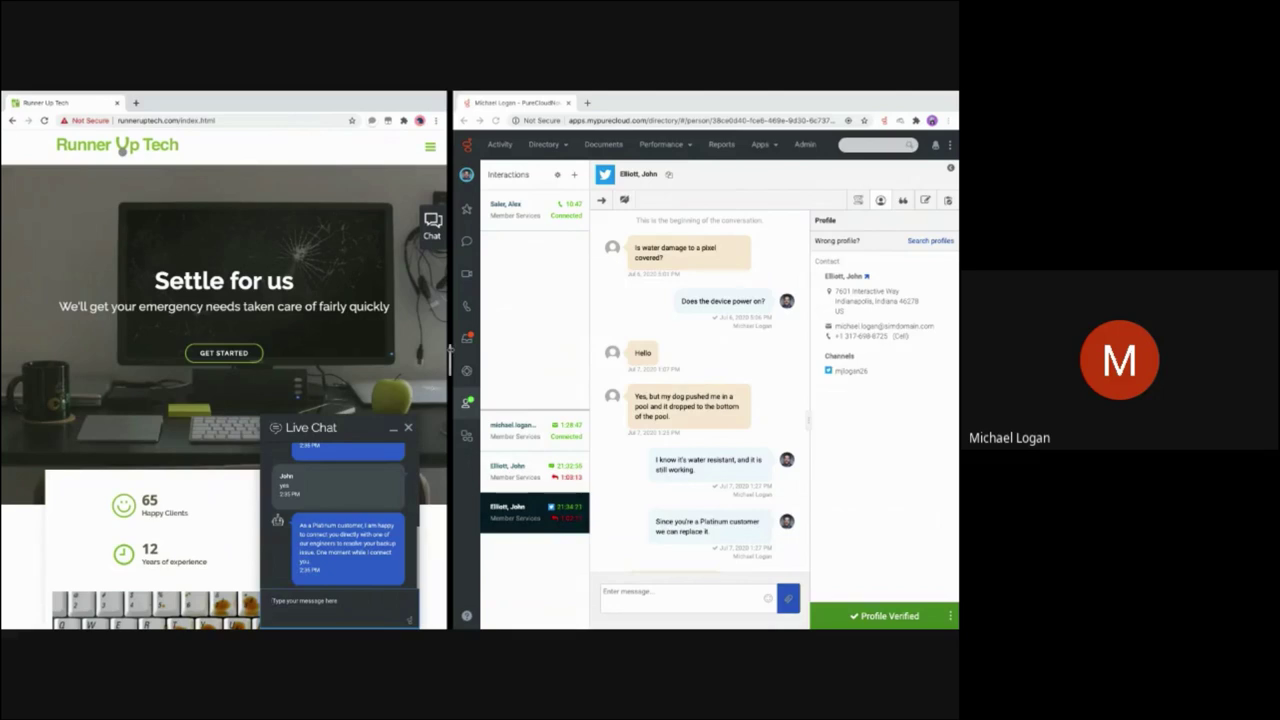
drag(450, 352, 289, 342)
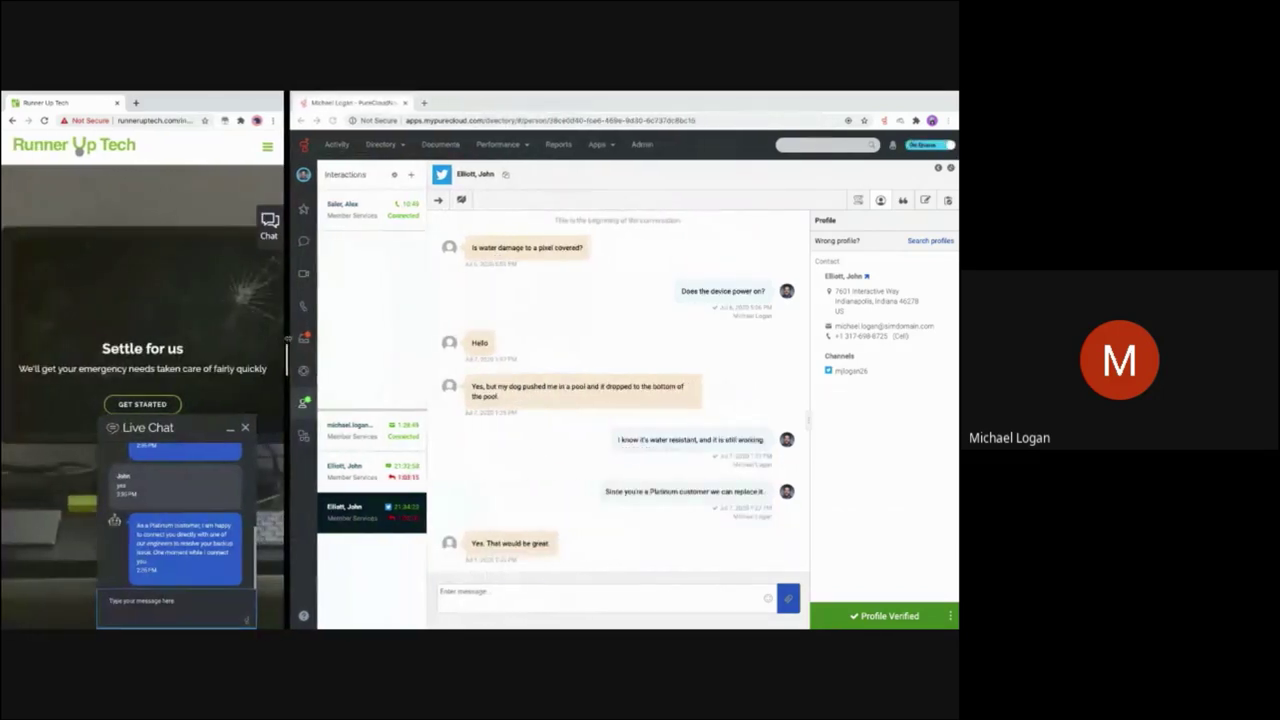
Step: Wrap up the earlier call as Product Question and answer the incoming web chat
click(386, 258)
click(380, 220)
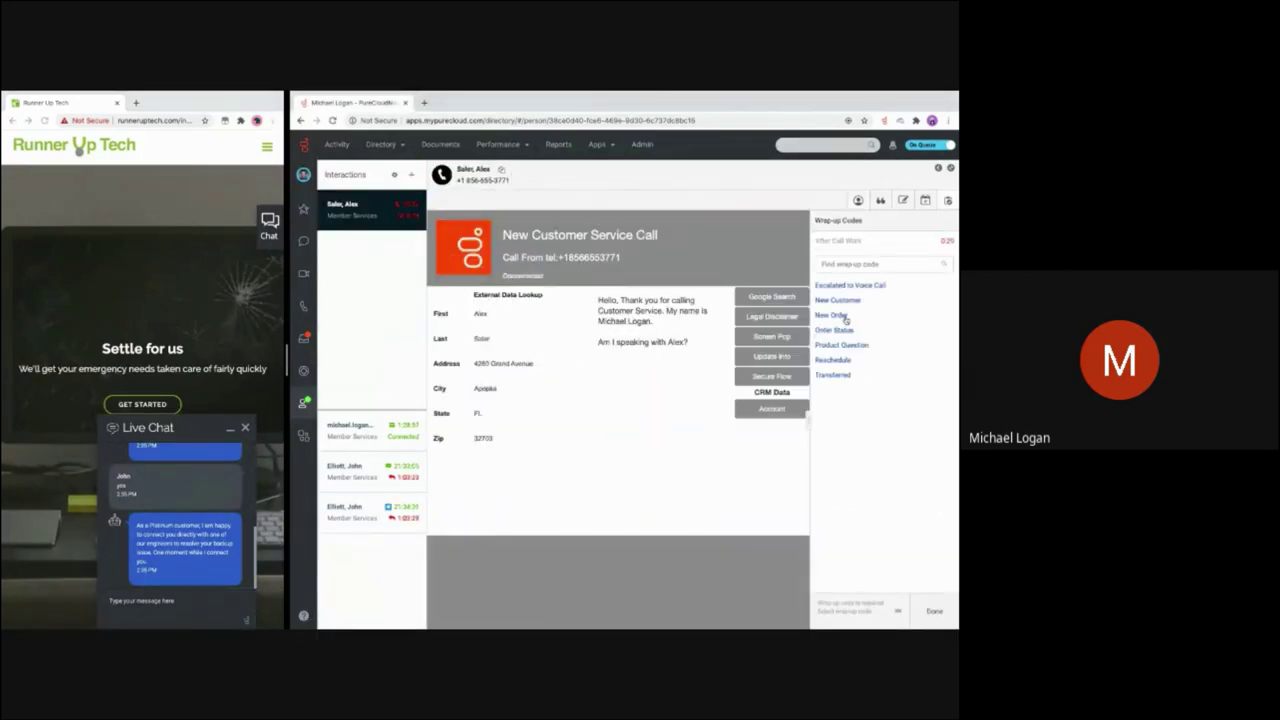
click(843, 345)
click(934, 611)
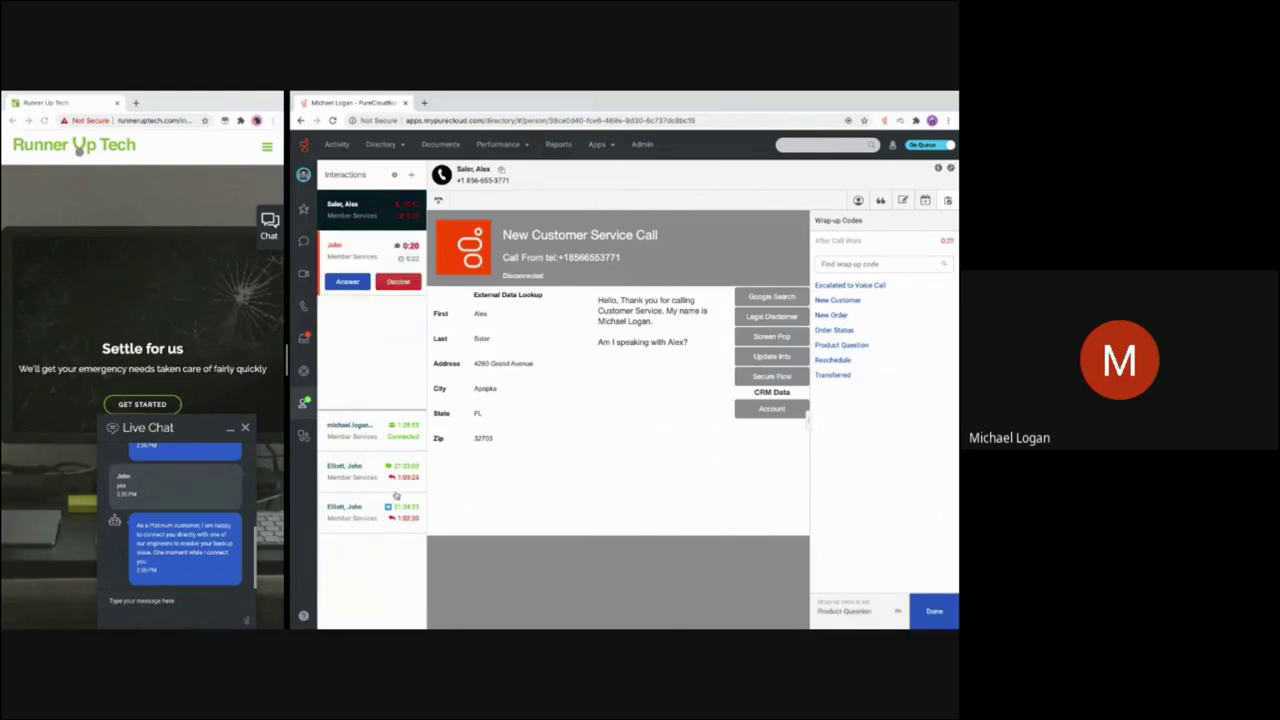
click(347, 240)
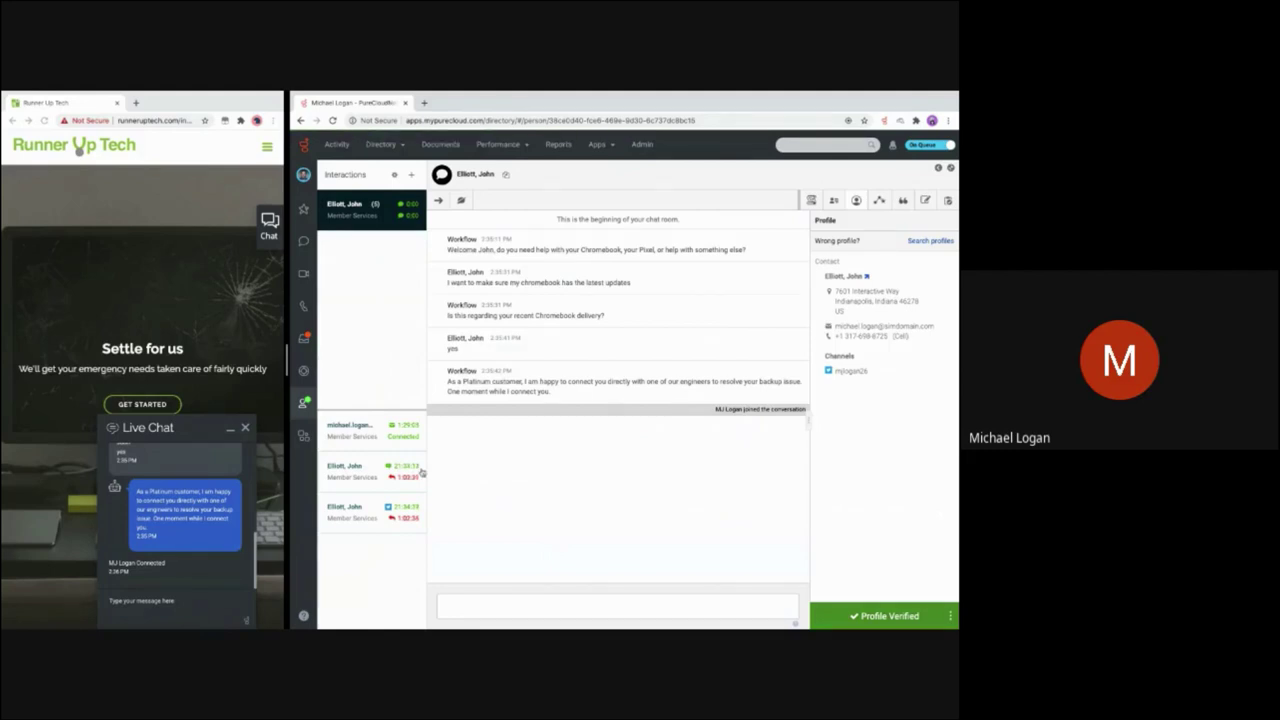
Step: Open the Chromebook Check for updates workflow while the customer replies 'It'
click(812, 201)
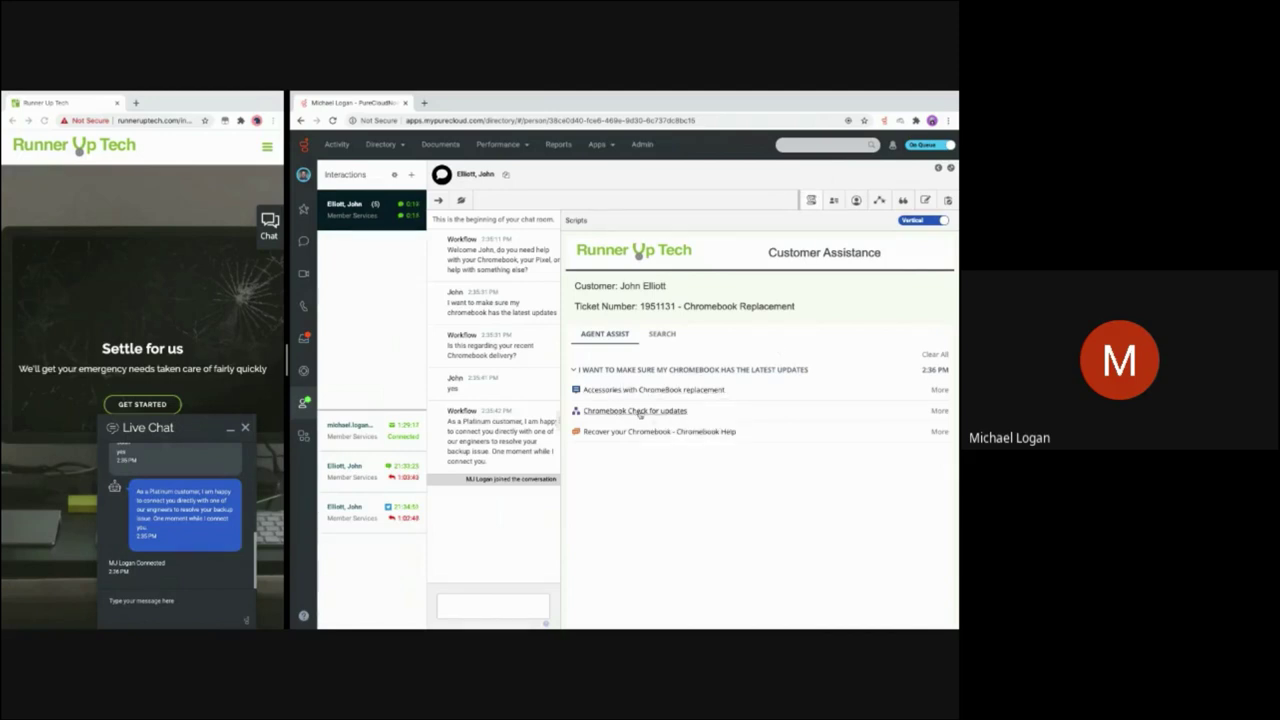
click(640, 413)
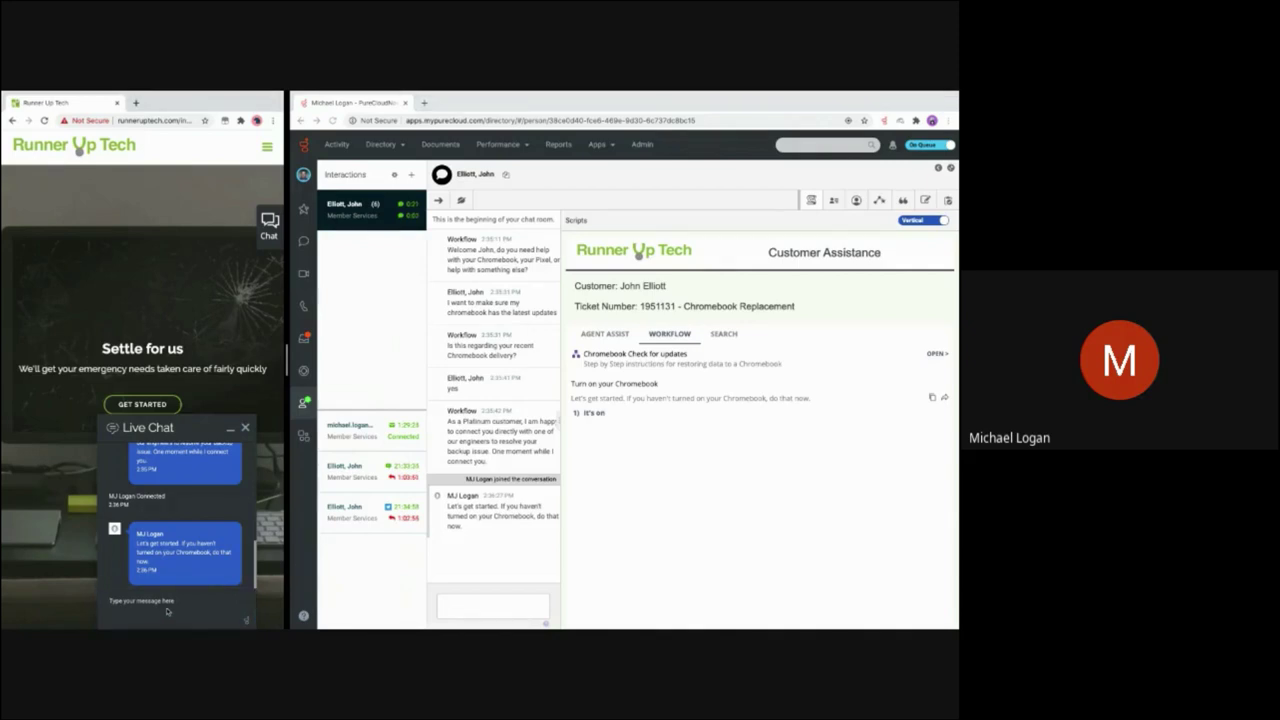
click(166, 600)
text(It on)
key(Return)
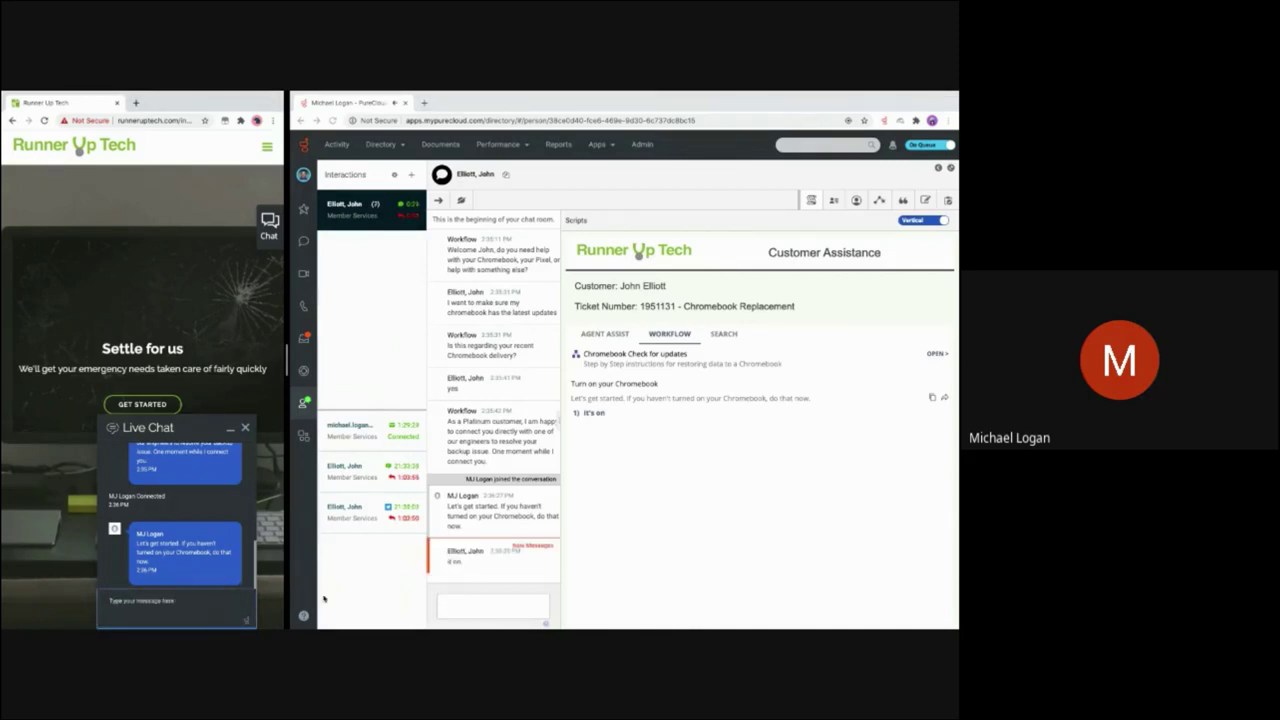
Step: Mark It's on and Completed Wifi Connection, and send the WiFi instructions to the customer
click(592, 413)
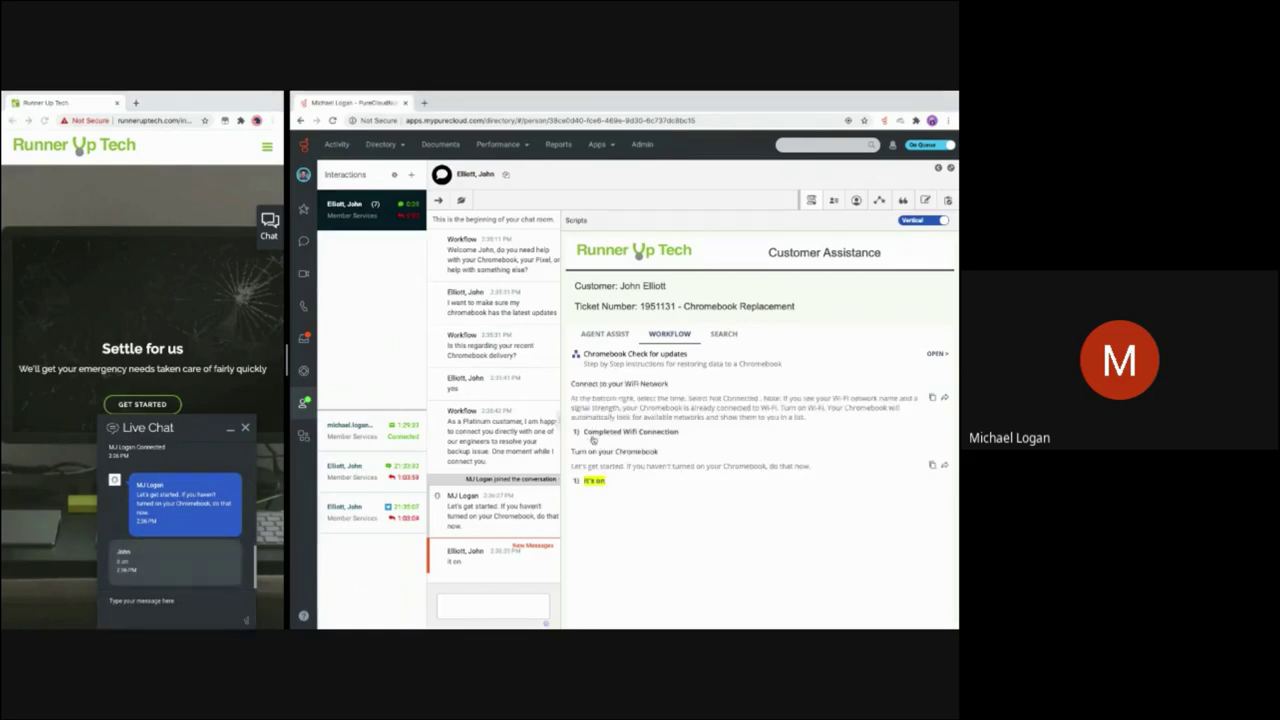
click(612, 432)
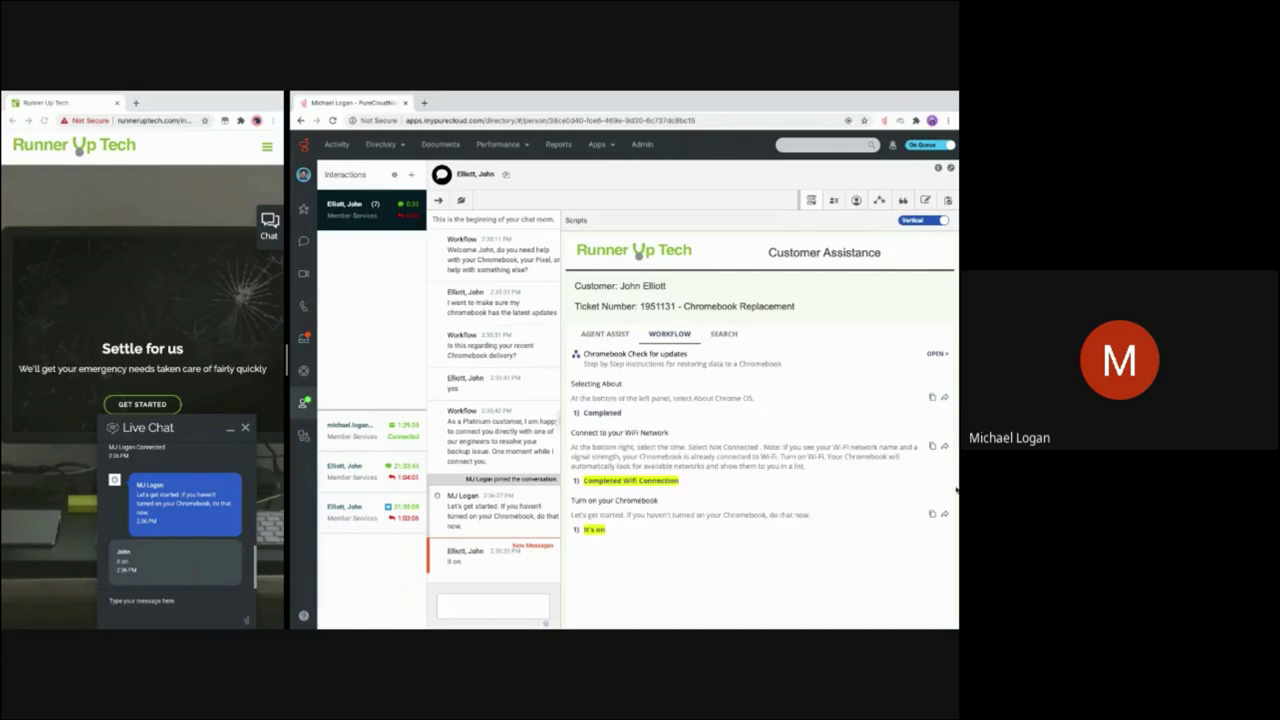
click(944, 446)
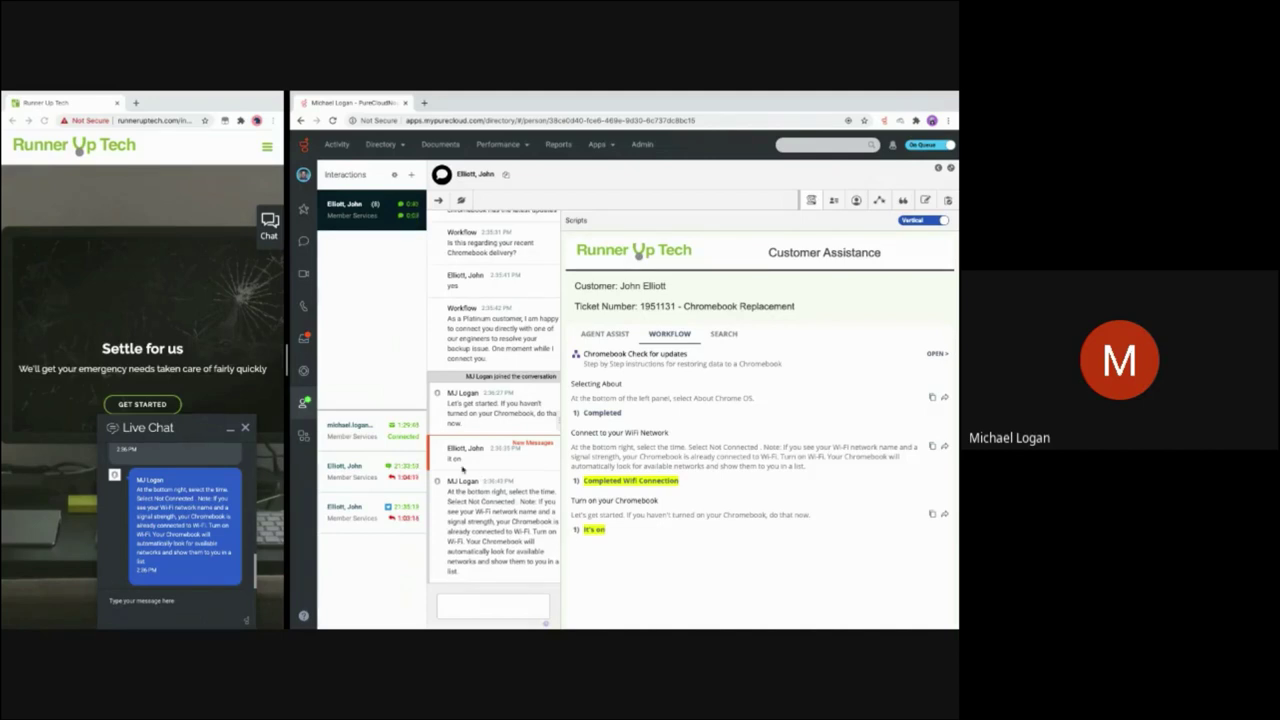
Step: As the customer, send 'It's connected' and 'Do you know a good olg trainer?'
click(144, 600)
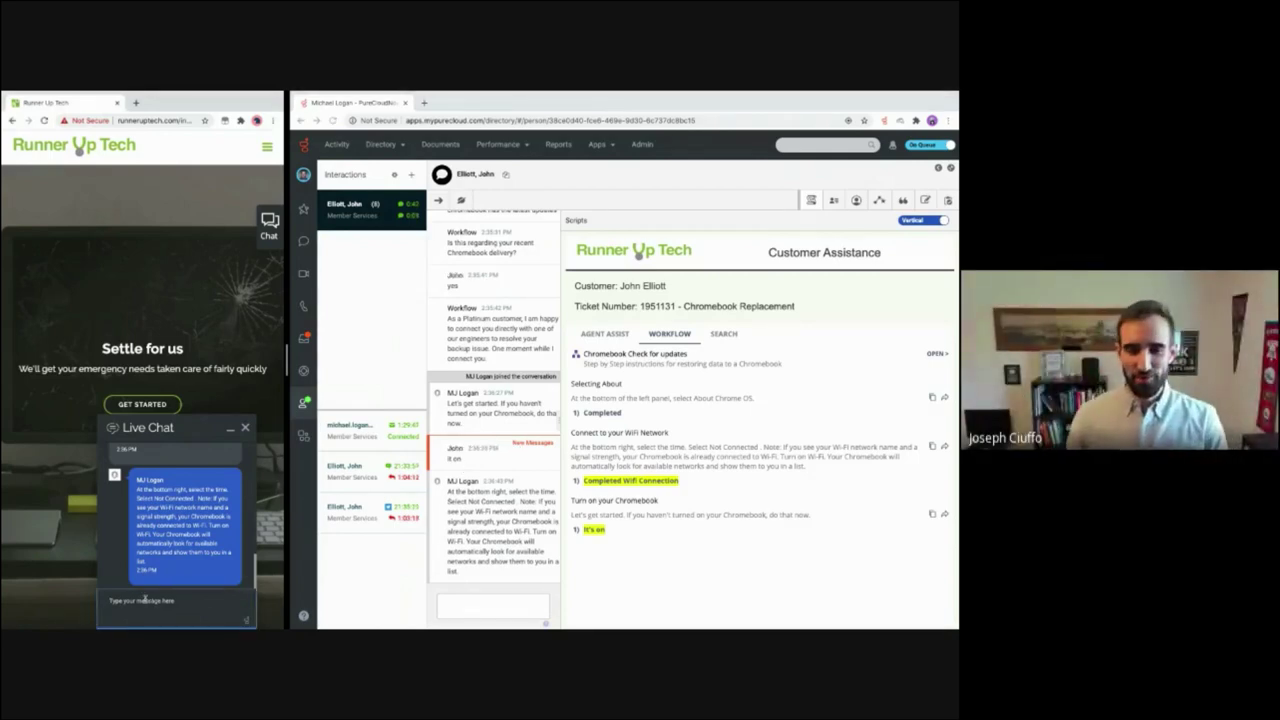
text(It's)
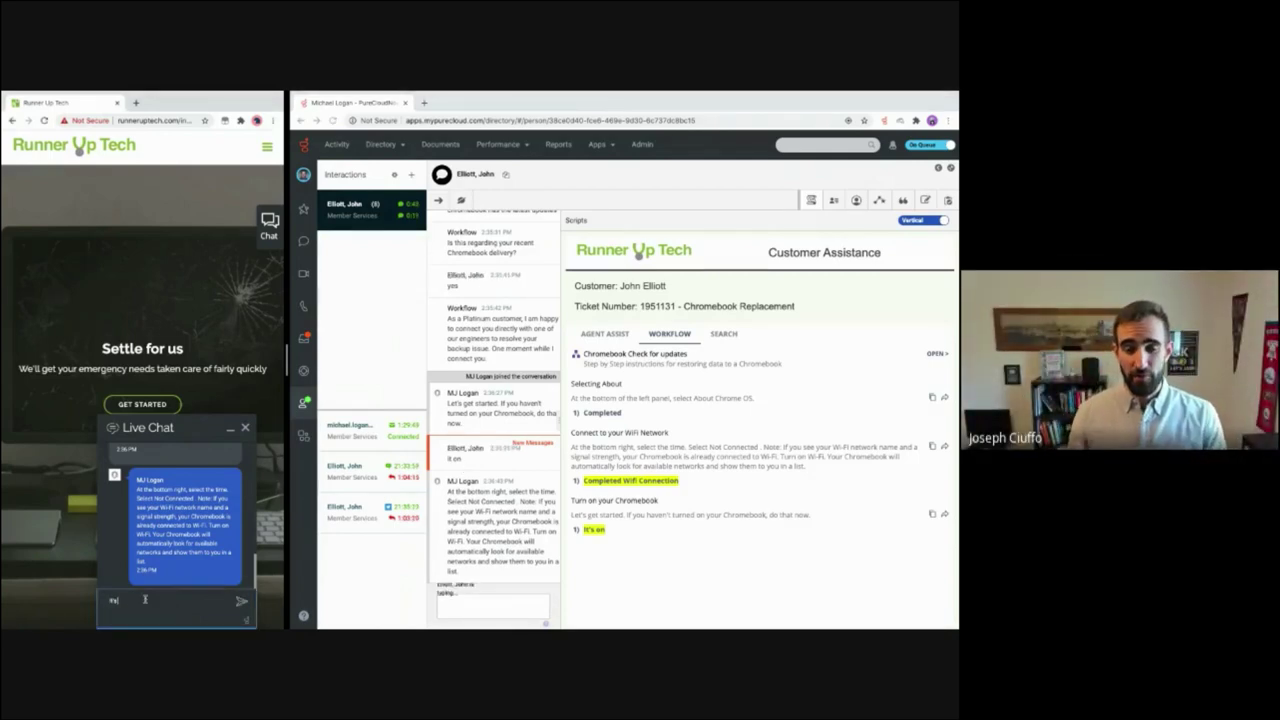
text( connected)
key(Return)
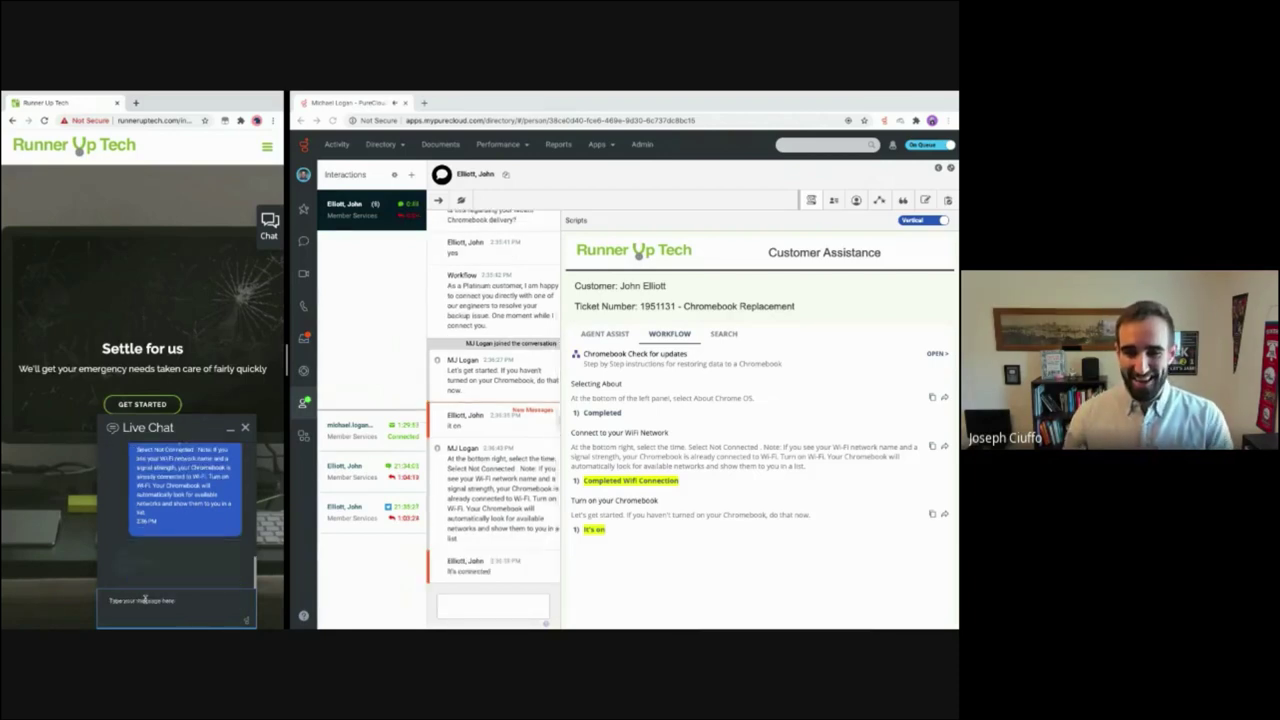
text(Do)
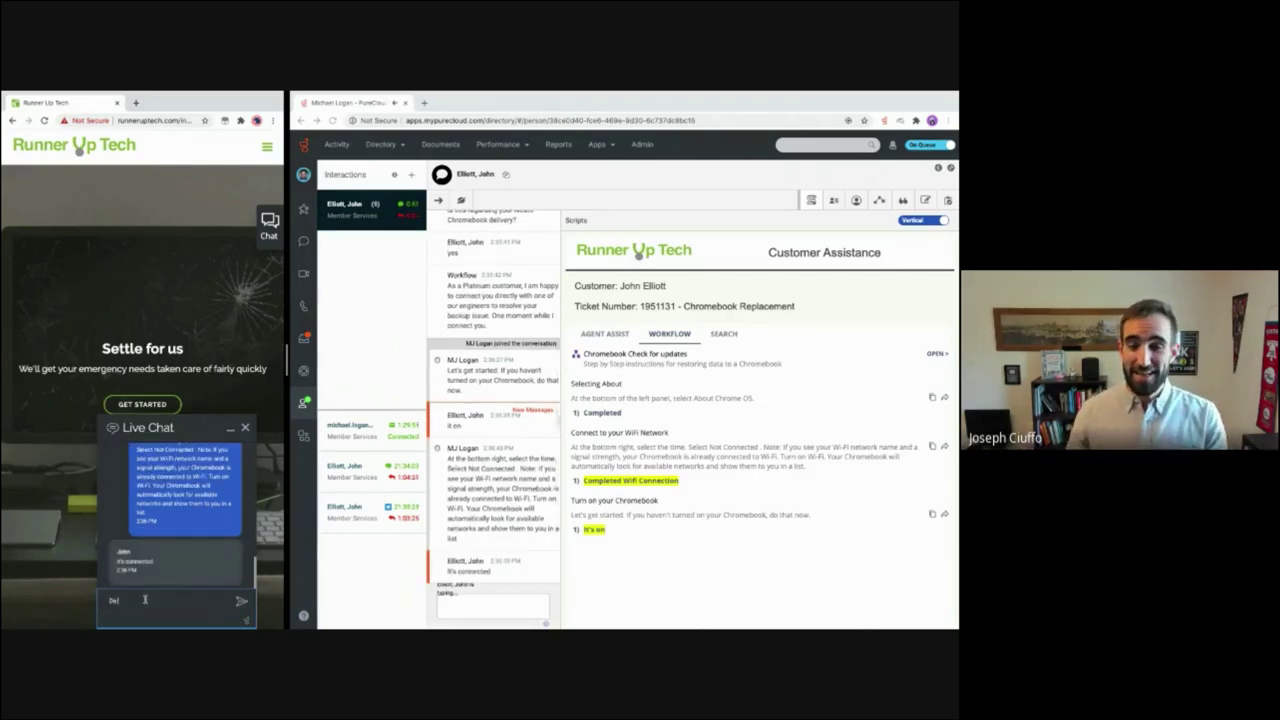
text( you know)
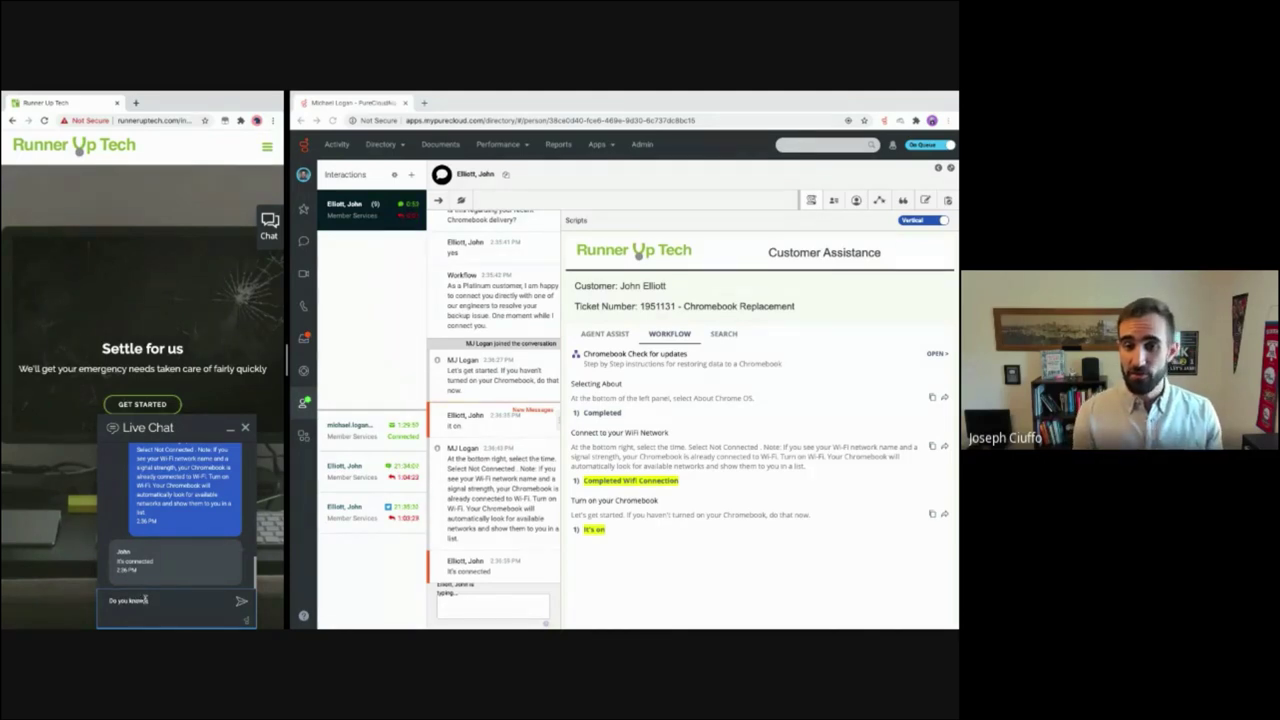
text( a good ol)
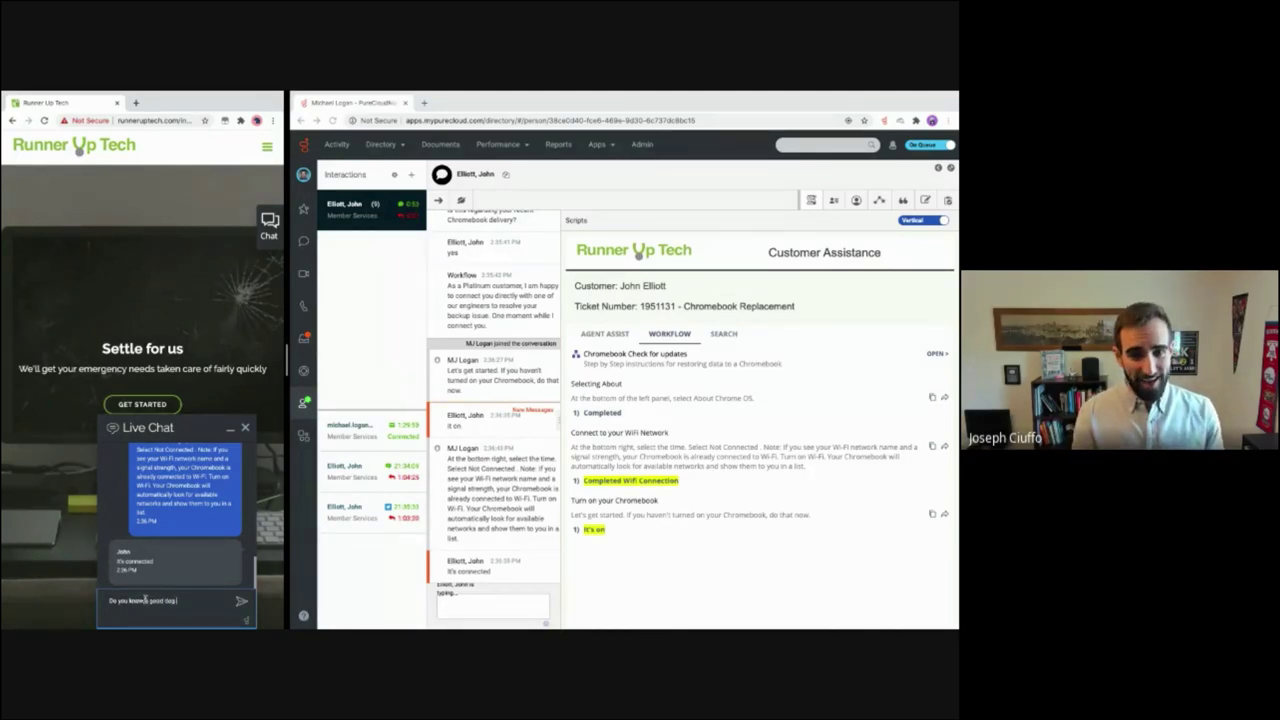
text(g trainer)
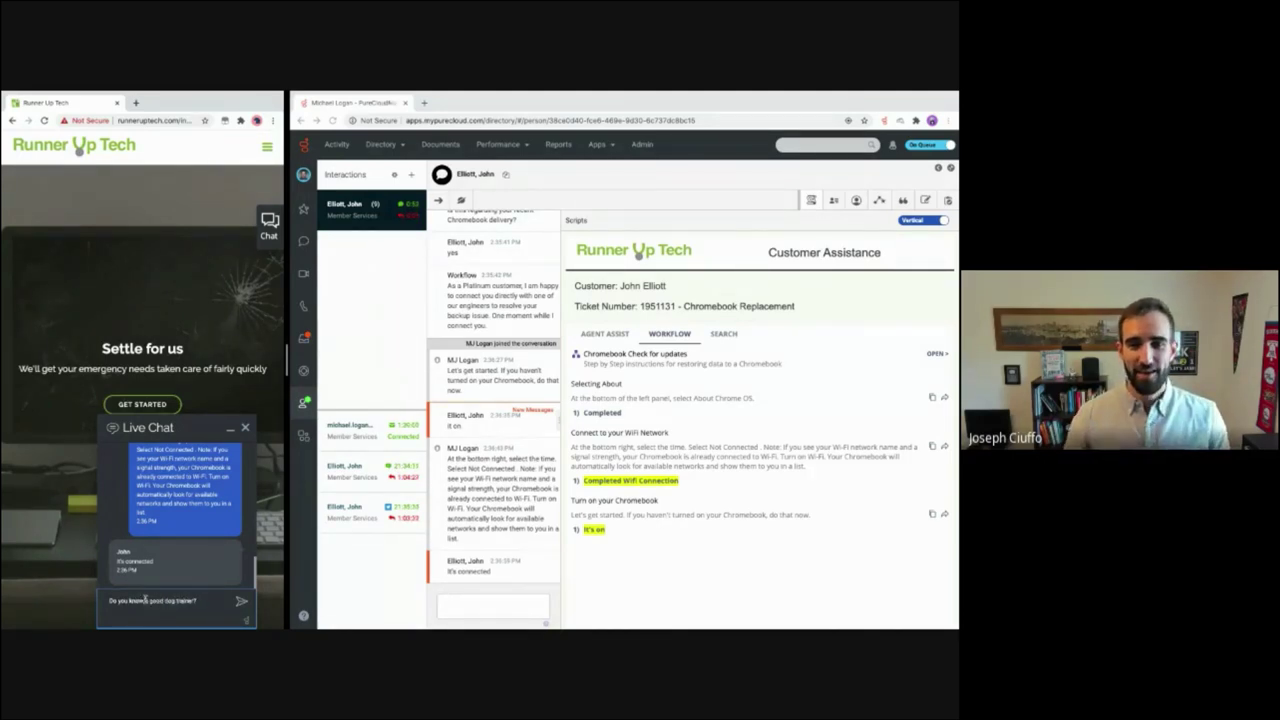
text(?)
key(Return)
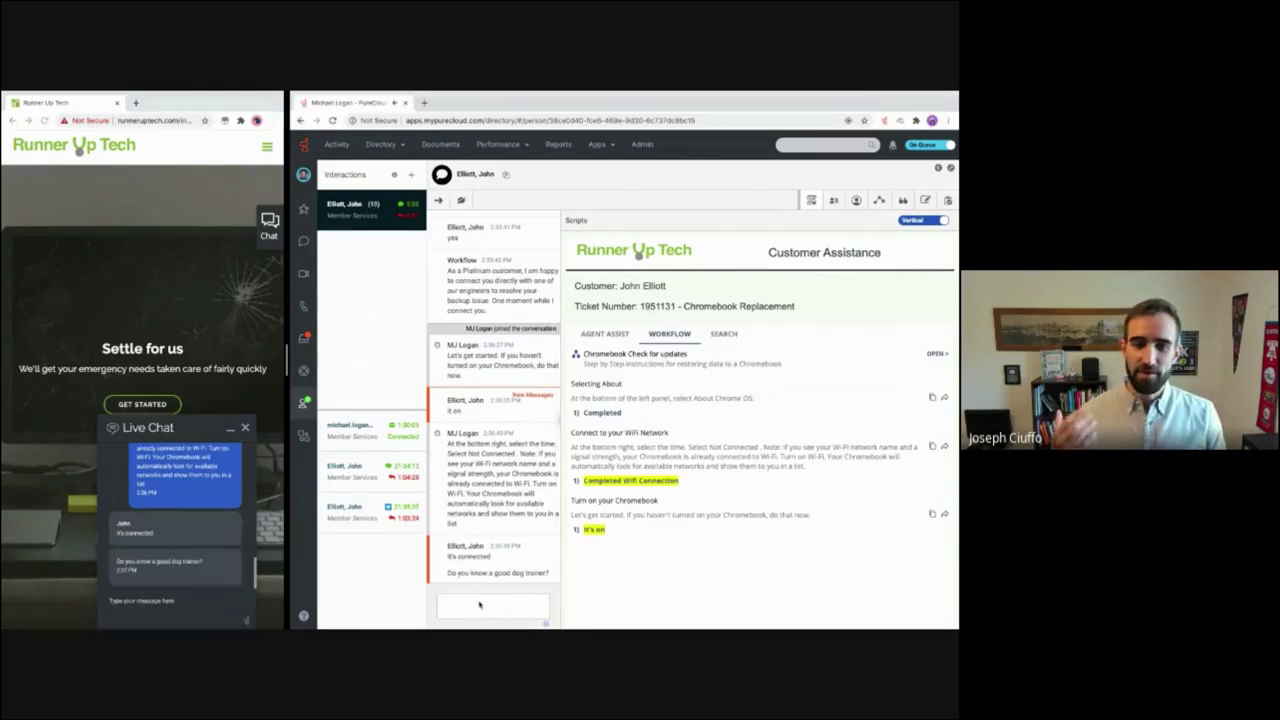
Step: As the agent, reply 'No, but I understand!' and 'You should google vets in your area.'
click(472, 599)
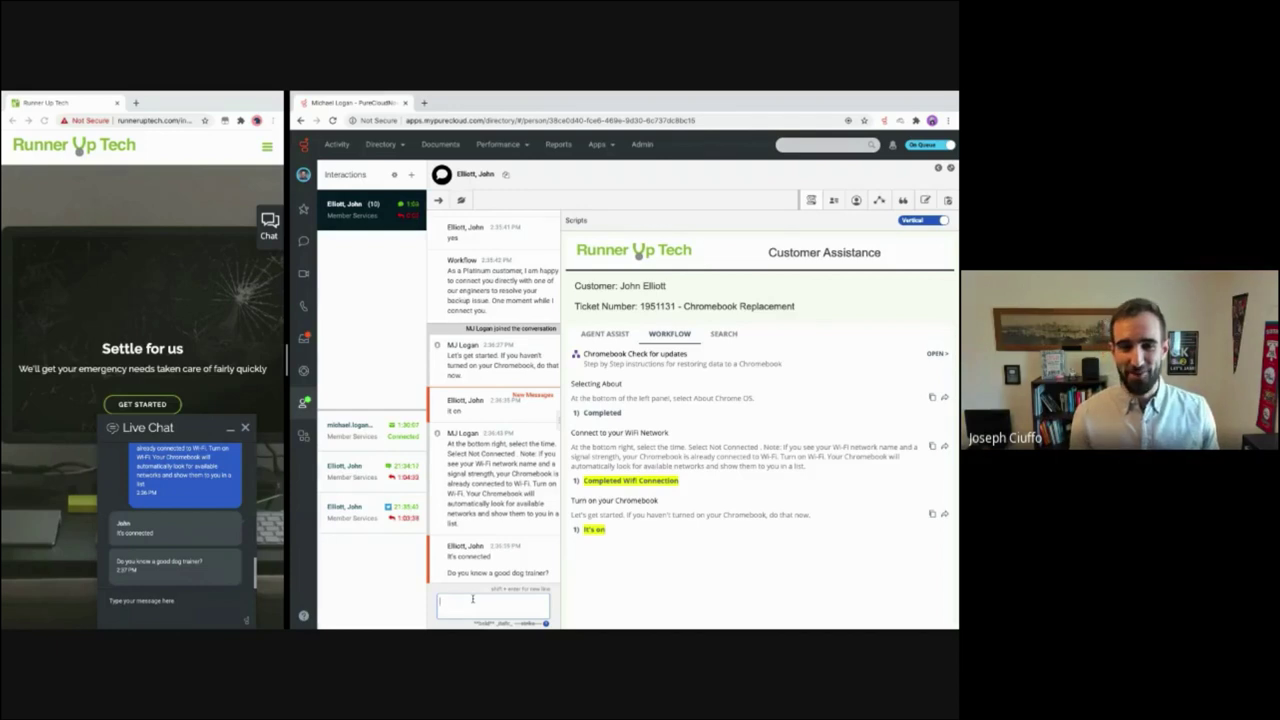
text(No, but I )
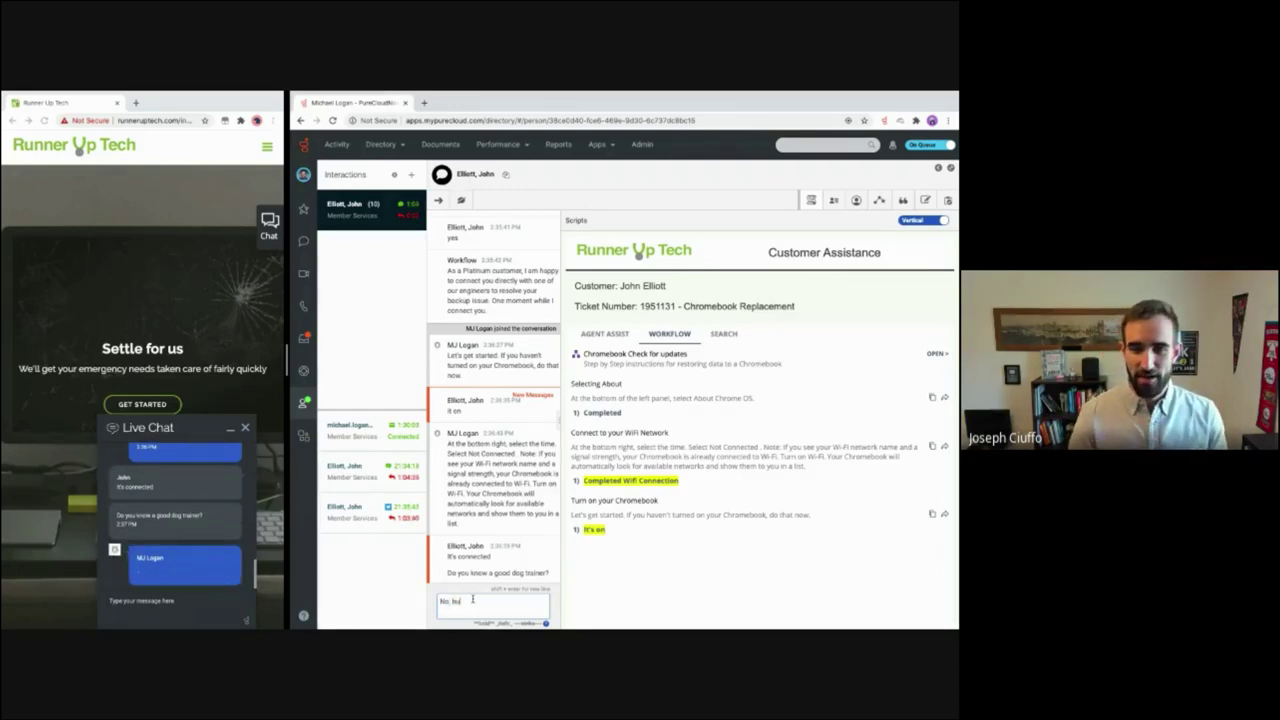
text(understan)
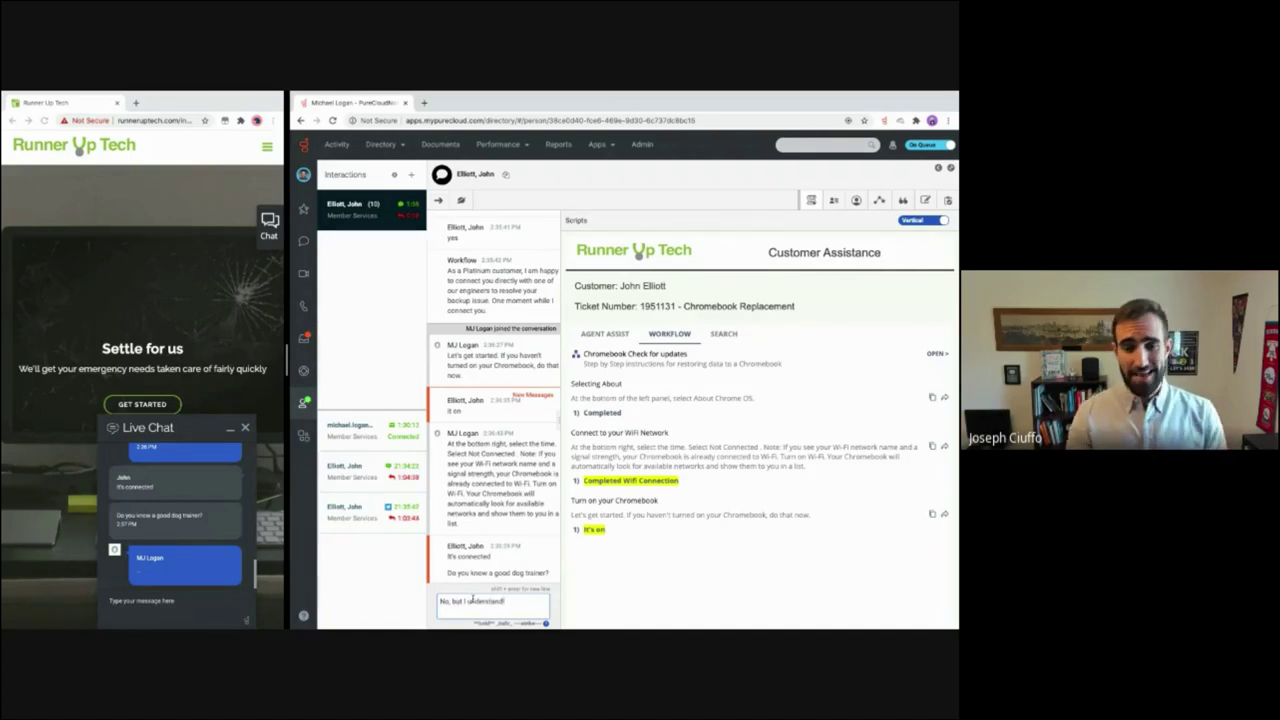
text(d!)
key(Return)
text(You)
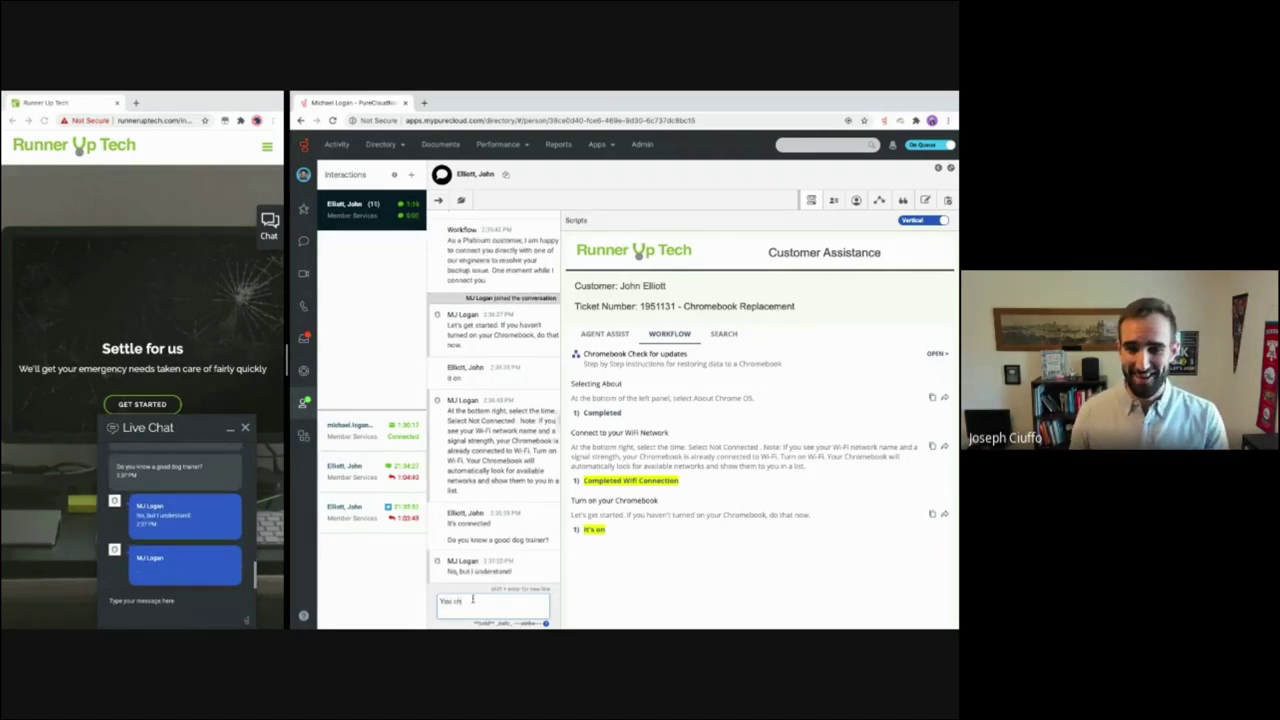
text( should google)
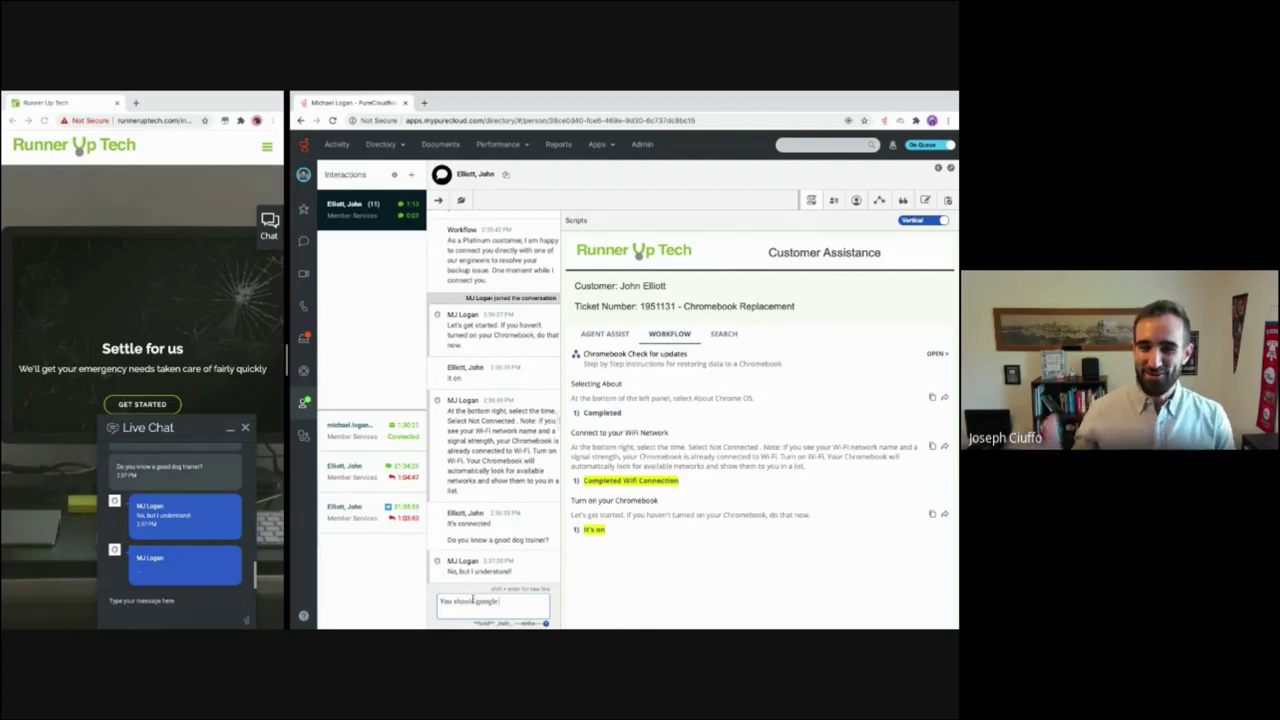
text( vets in yo)
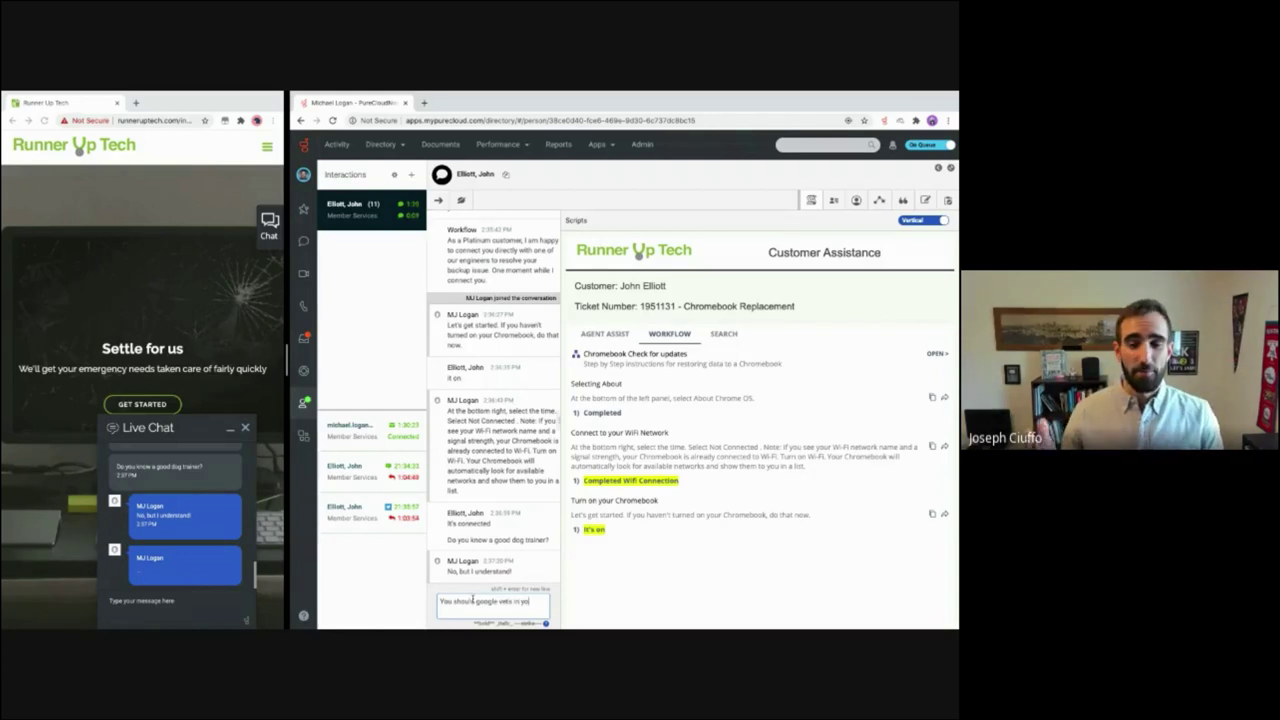
text(ur area)
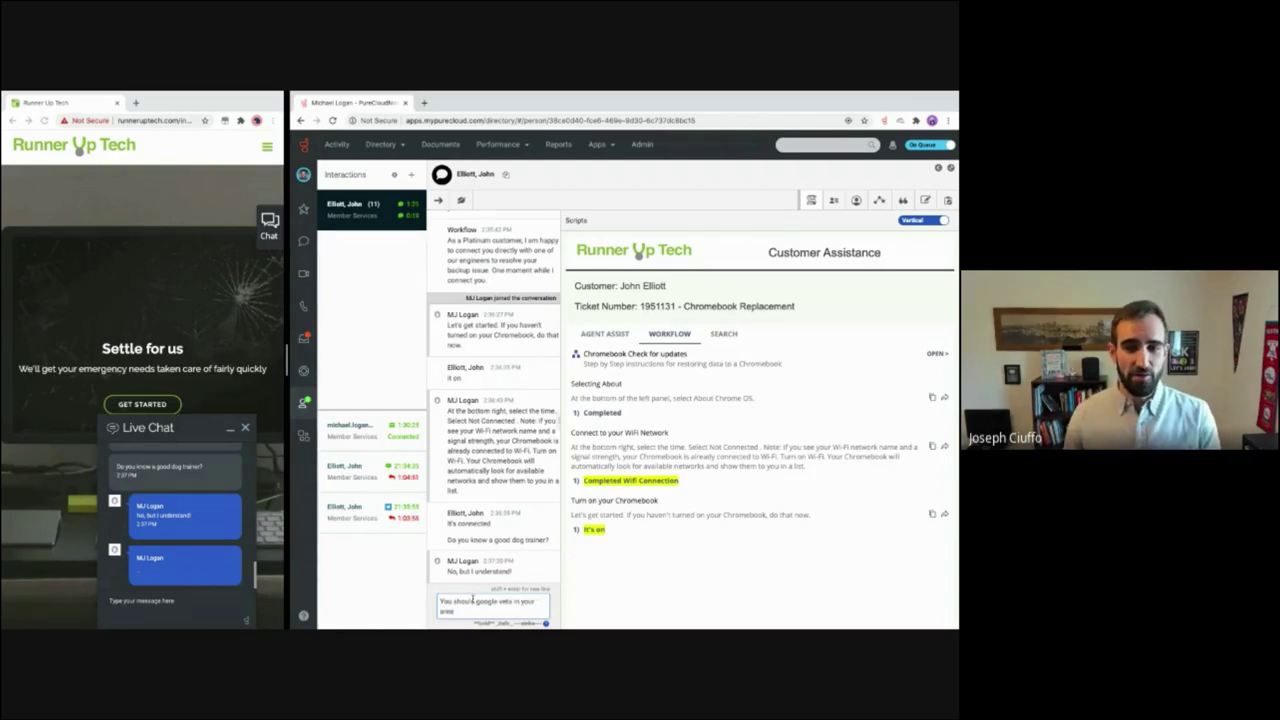
text(.)
key(Return)
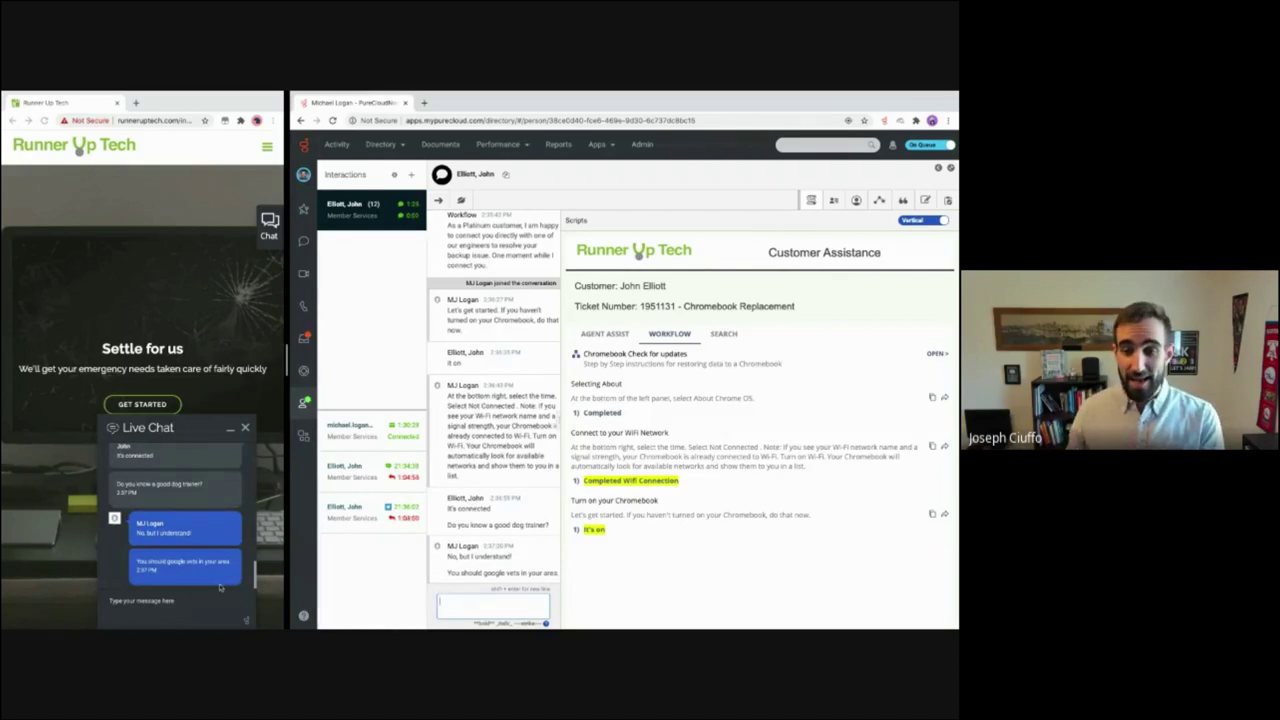
Step: Send 'Thanks' from the customer and end the Live Chat session
click(143, 606)
text(Thanks)
key(Return)
click(245, 428)
click(203, 483)
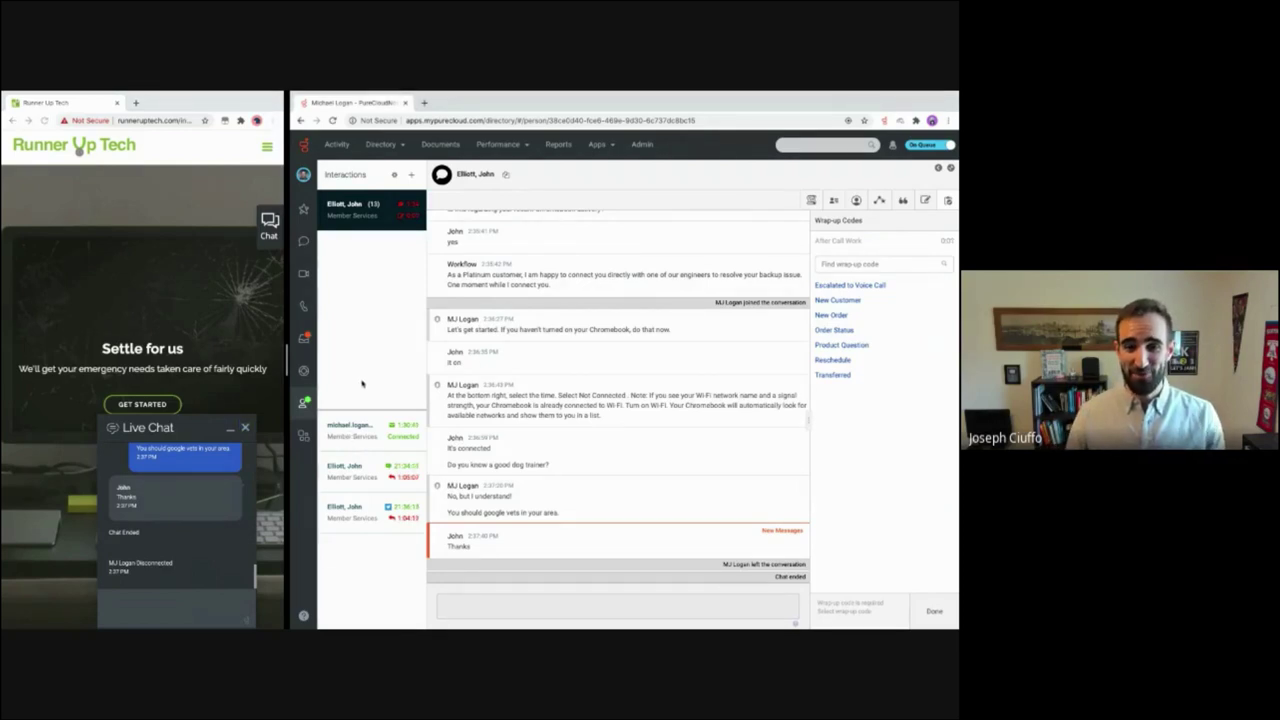
Step: Wrap up the chat as Order Status and open the customer's Twitter conversation
click(833, 332)
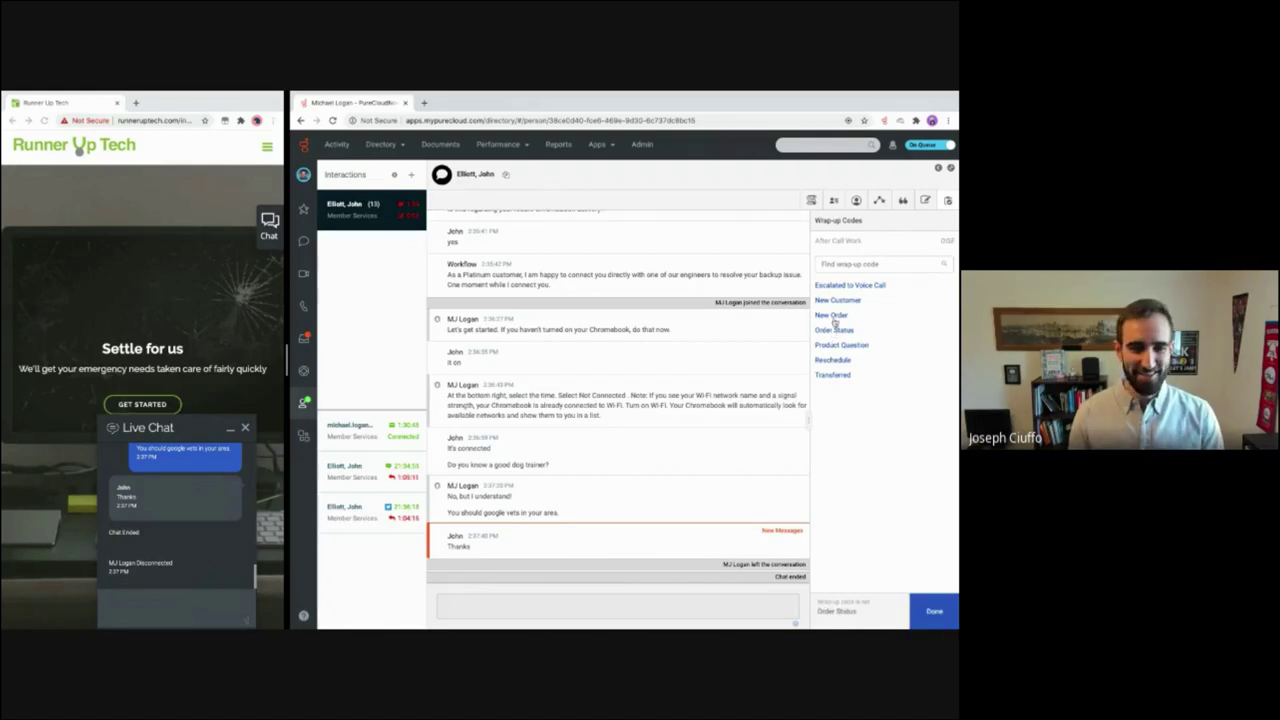
click(930, 605)
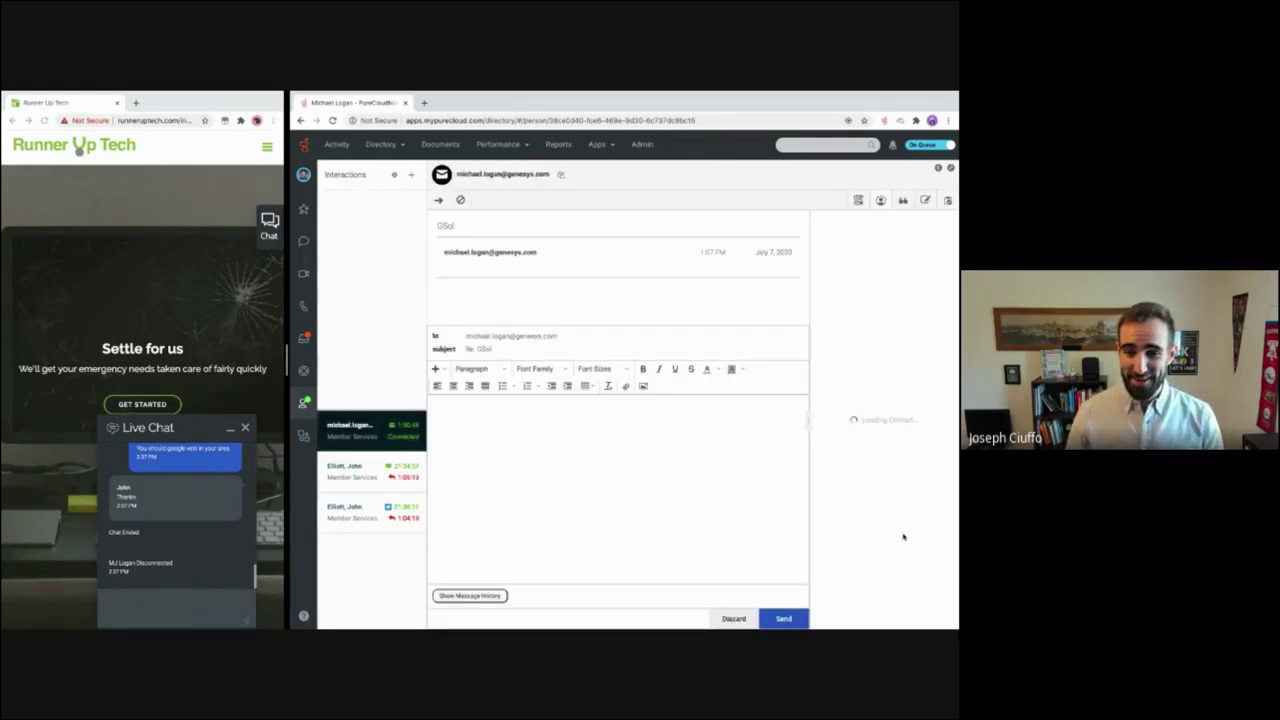
click(338, 518)
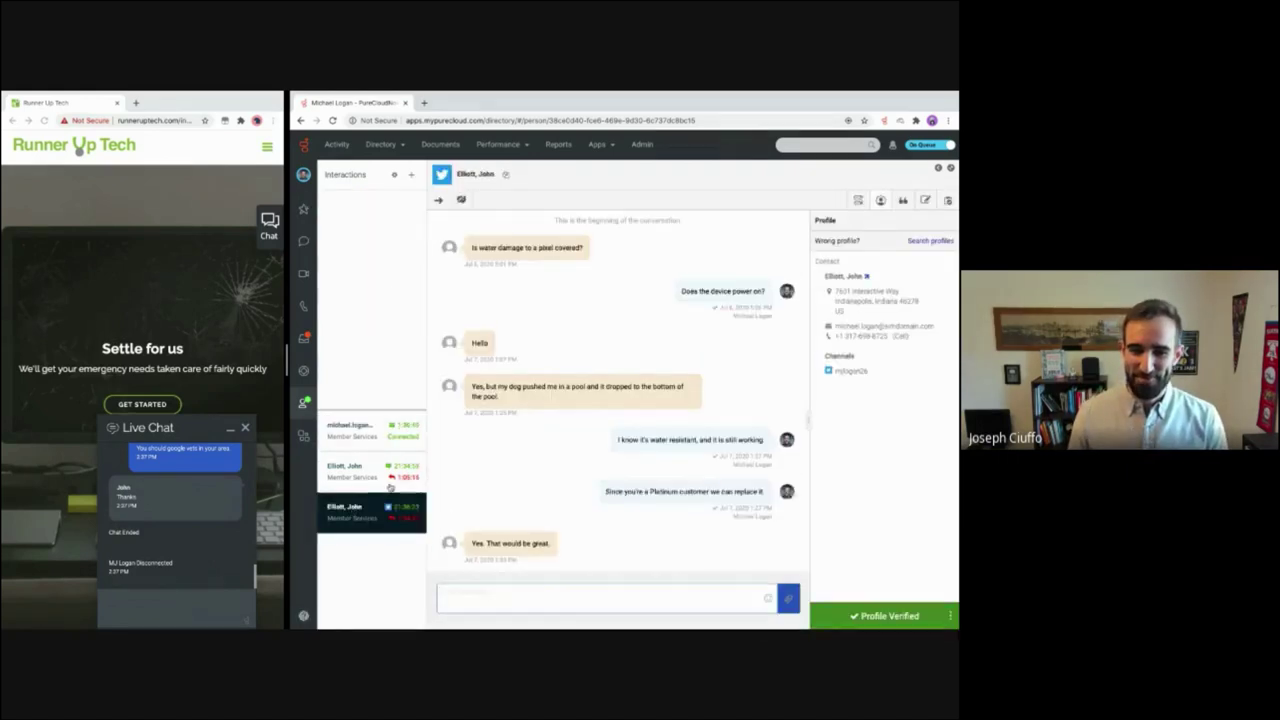